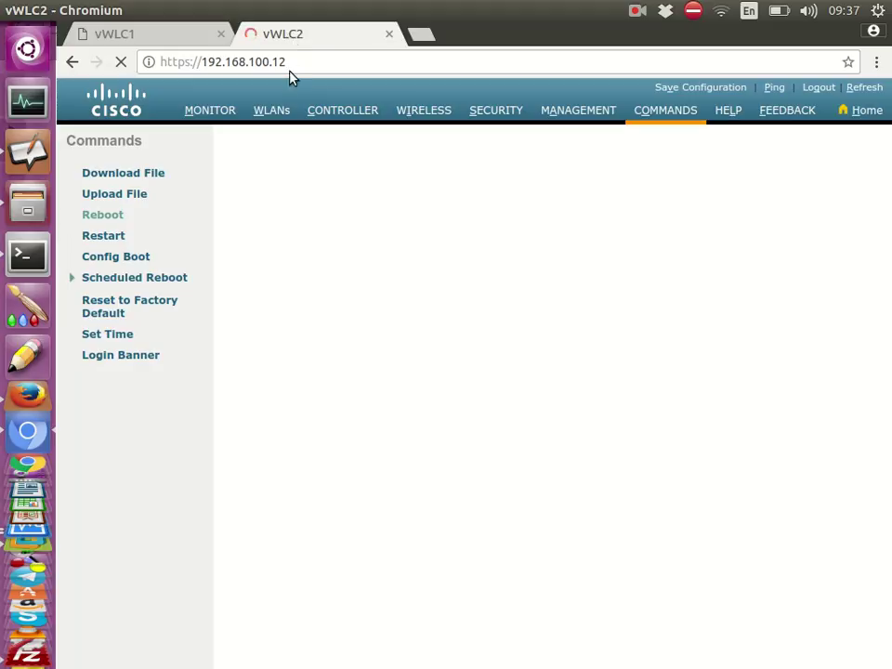
left_click(298, 60)
left_click(298, 60)
left_click(293, 61)
left_click(294, 61)
left_click(293, 61)
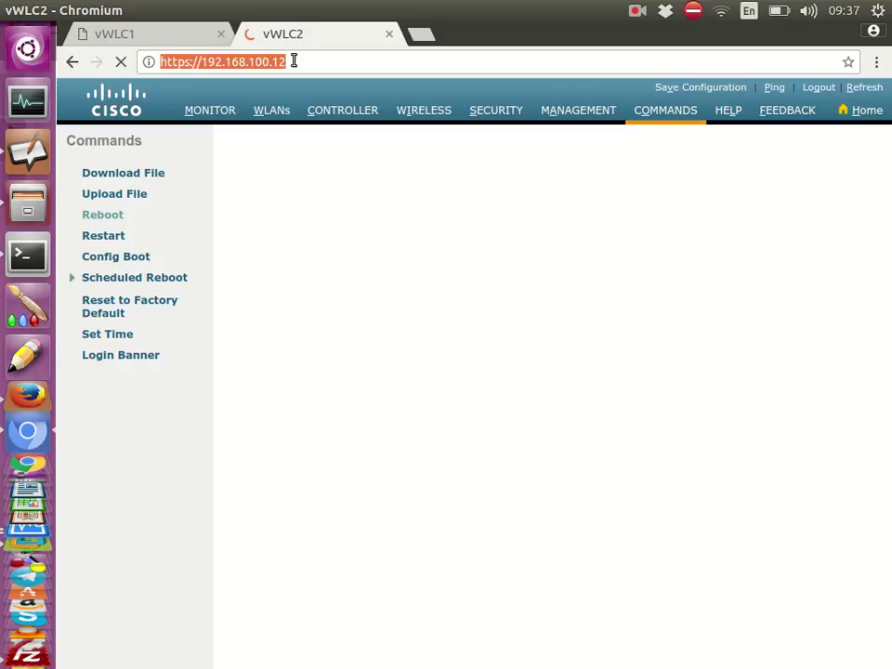
left_click(294, 61)
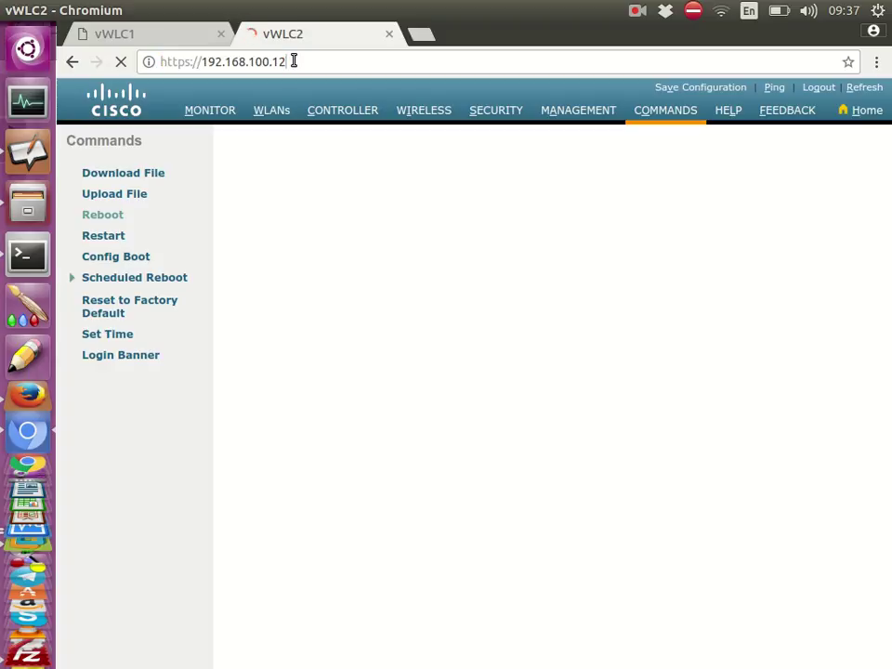
left_click(294, 61)
left_click(294, 61)
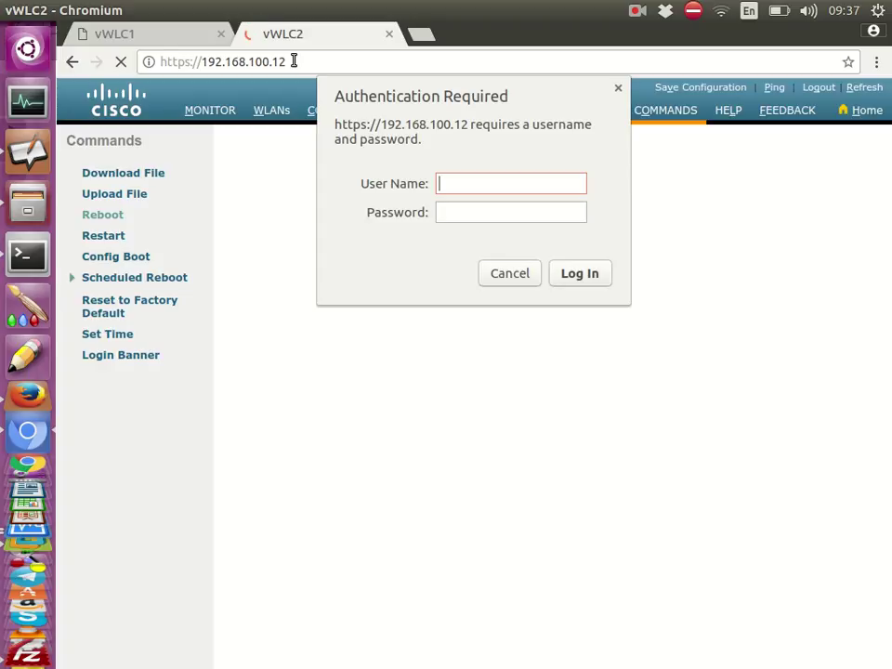
Log in to vWLC2 with the admin username and password
type("admin")
key("Tab")
type("******")
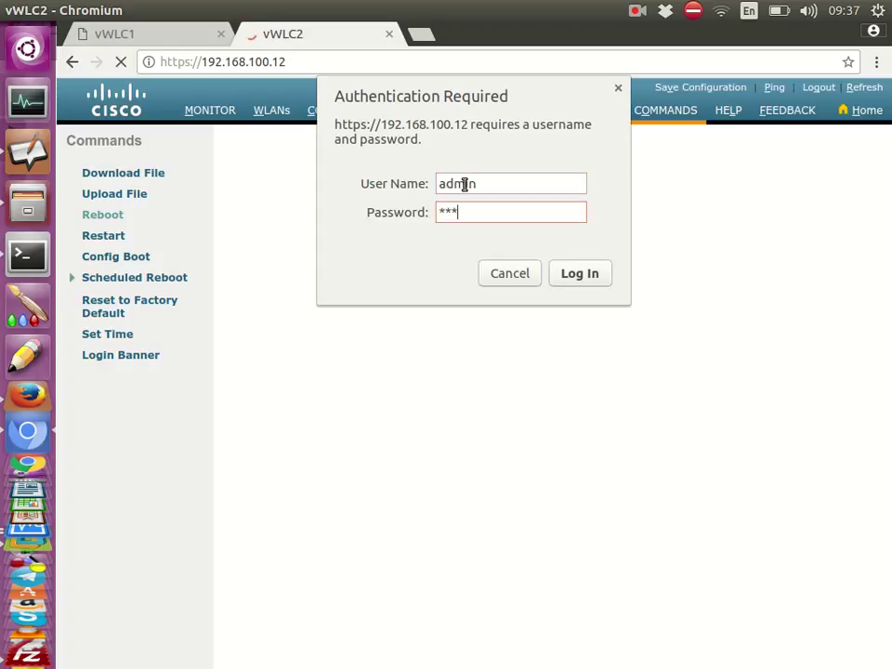
type("******")
key("Return")
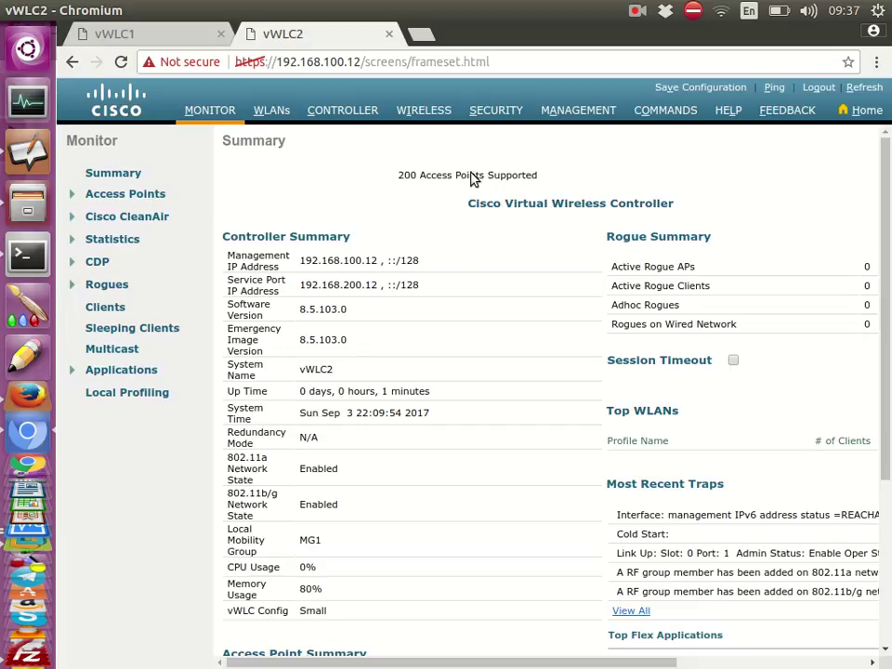
View vWLC2's Software Activation Licenses list, then bring up vWLC1's summary
left_click(572, 111)
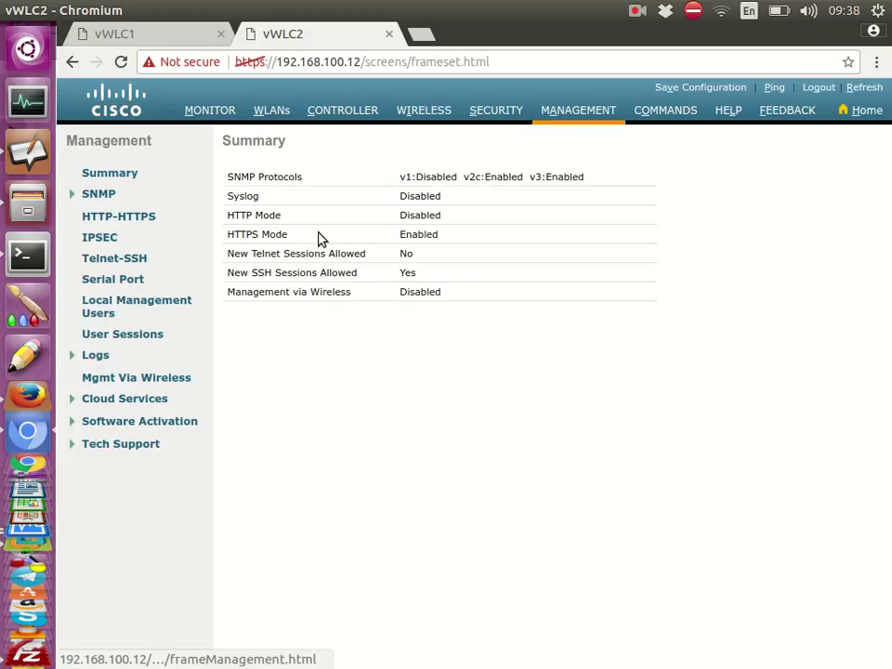
left_click(176, 426)
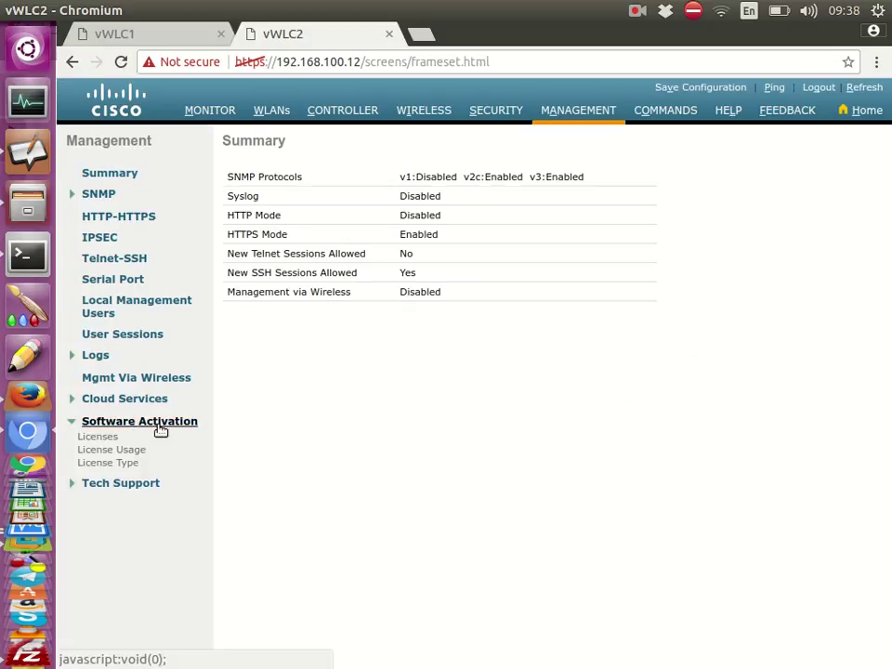
left_click(110, 439)
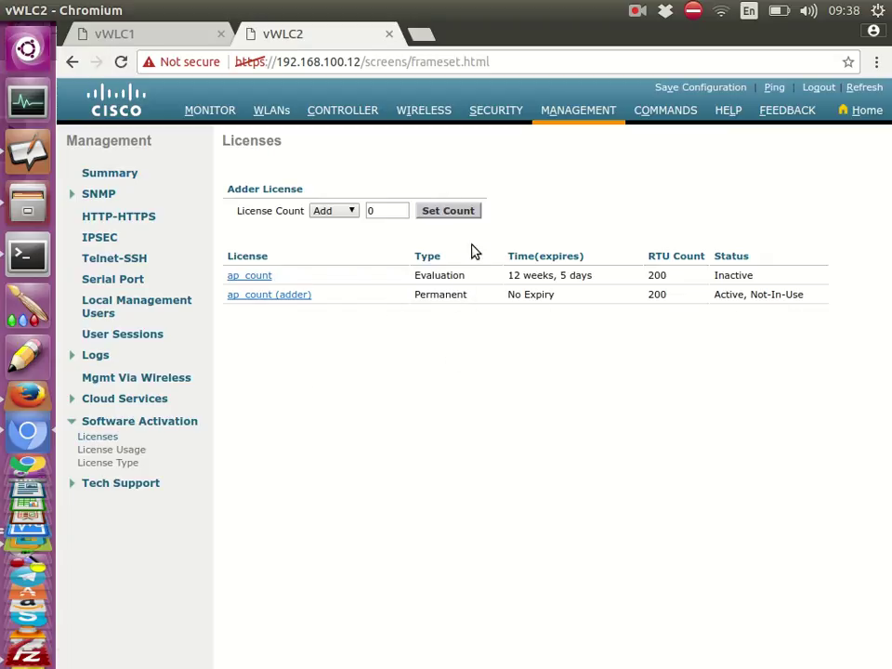
left_click(162, 41)
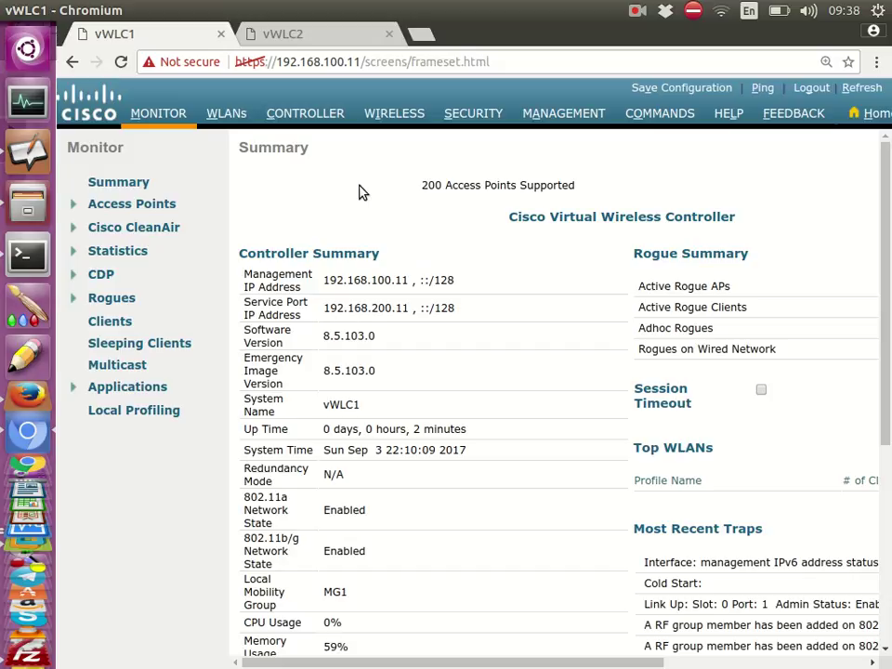
Check vWLC1's MG1 static mobility members under Mobility Groups, then return to vWLC2
left_click(307, 34)
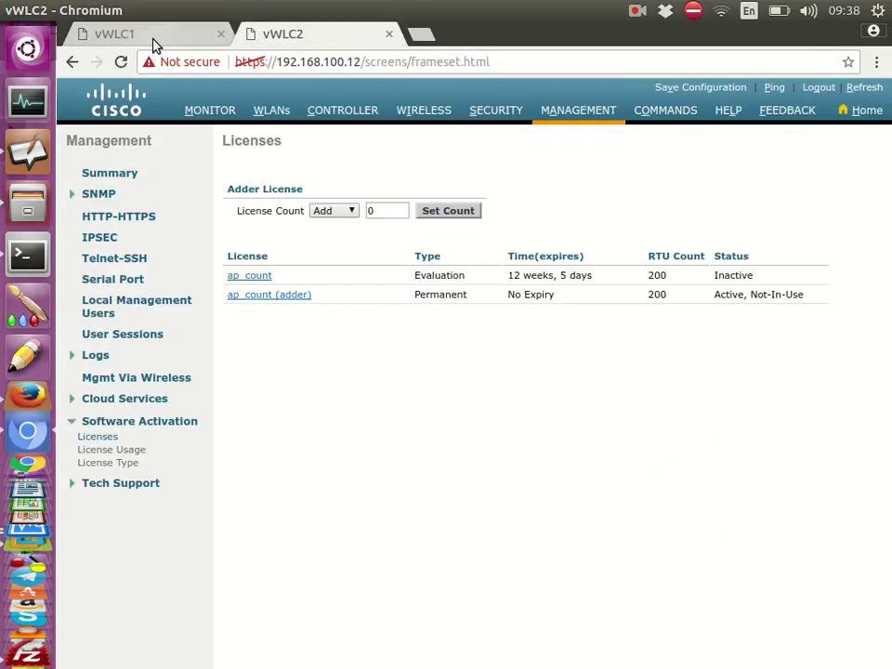
left_click(140, 34)
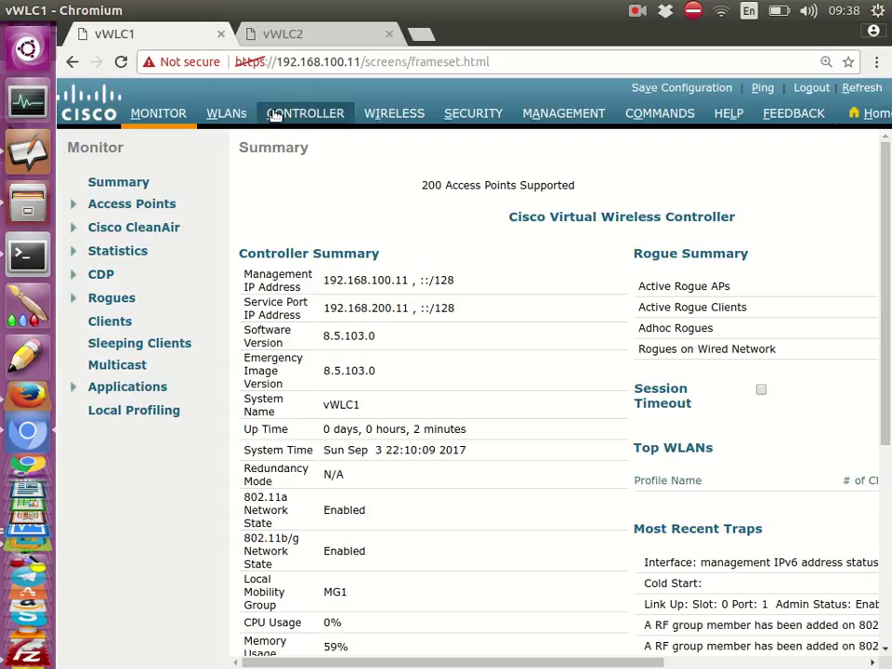
left_click(228, 114)
left_click(295, 120)
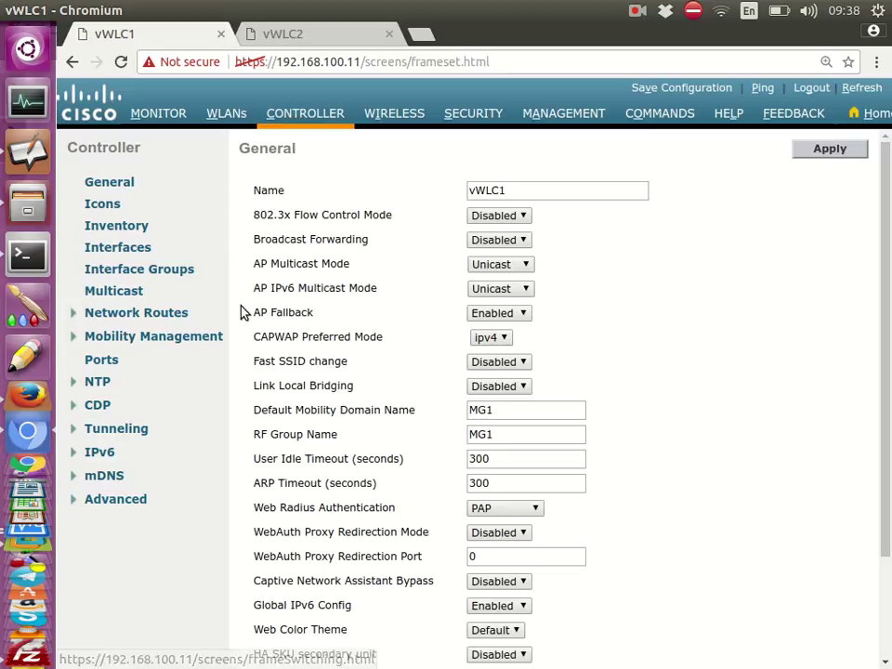
left_click(97, 340)
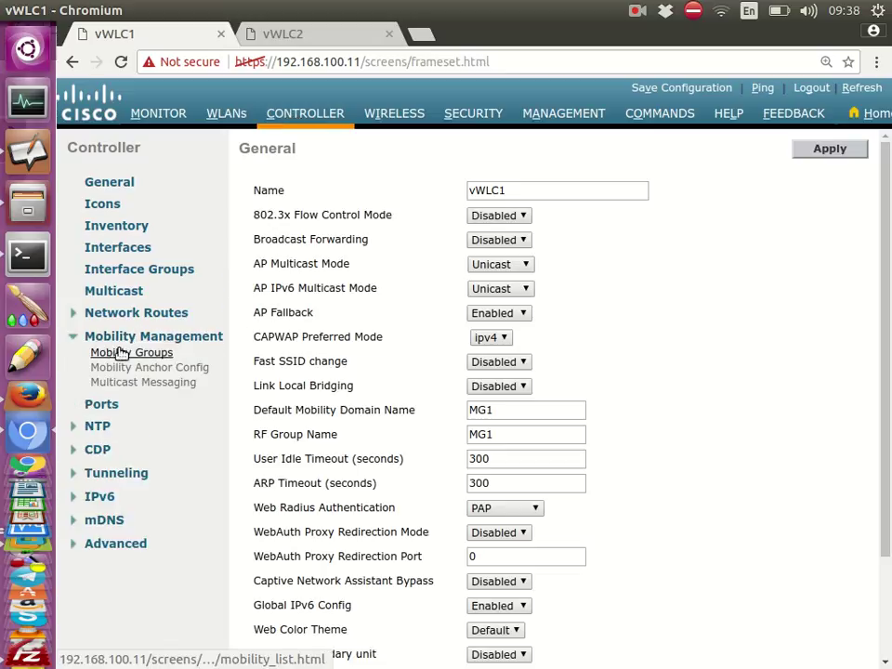
left_click(134, 355)
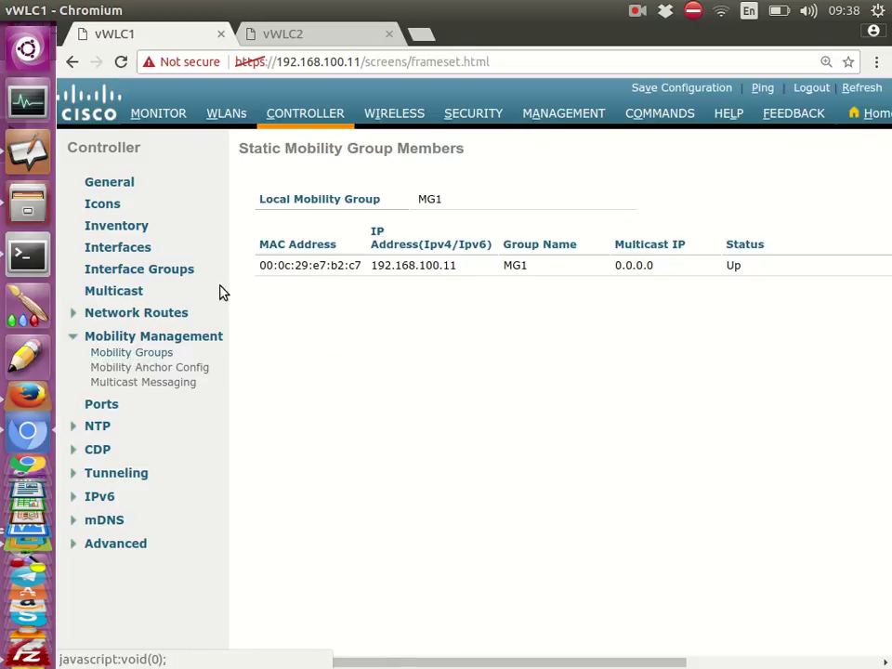
left_click(289, 38)
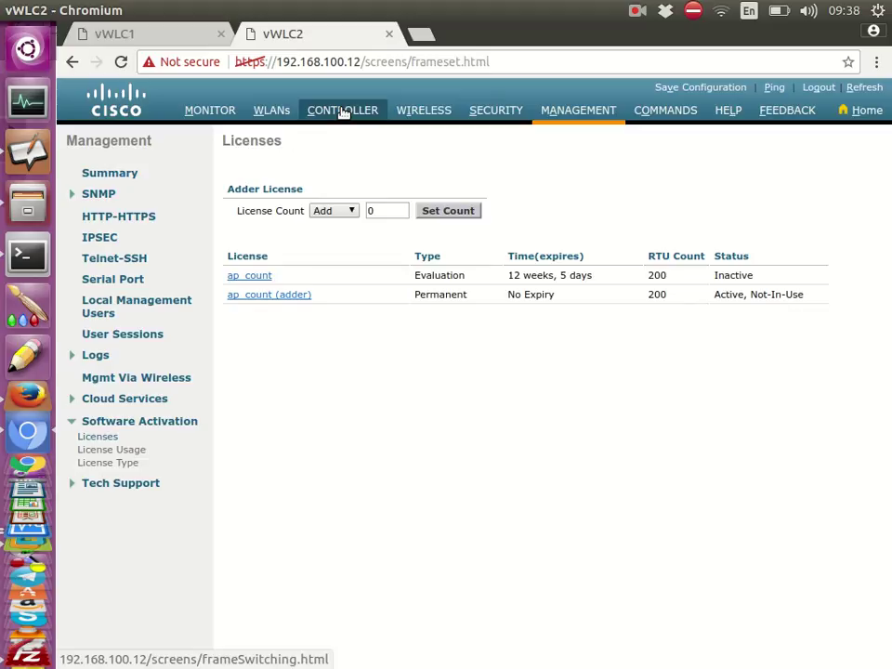
Open vWLC2's Mobility Groups page and compare its MG1 members against vWLC1's list
left_click(343, 111)
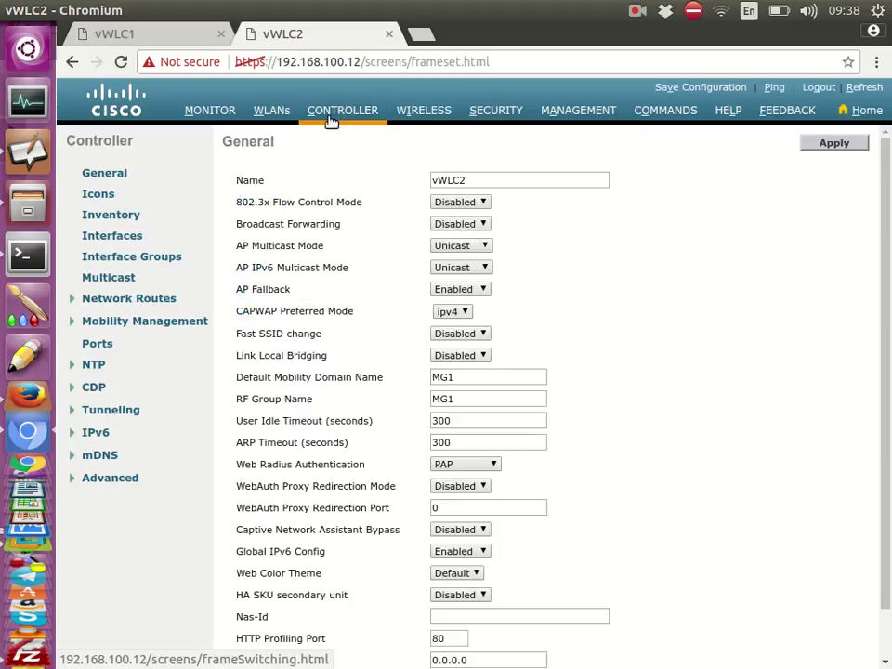
left_click(127, 322)
left_click(128, 339)
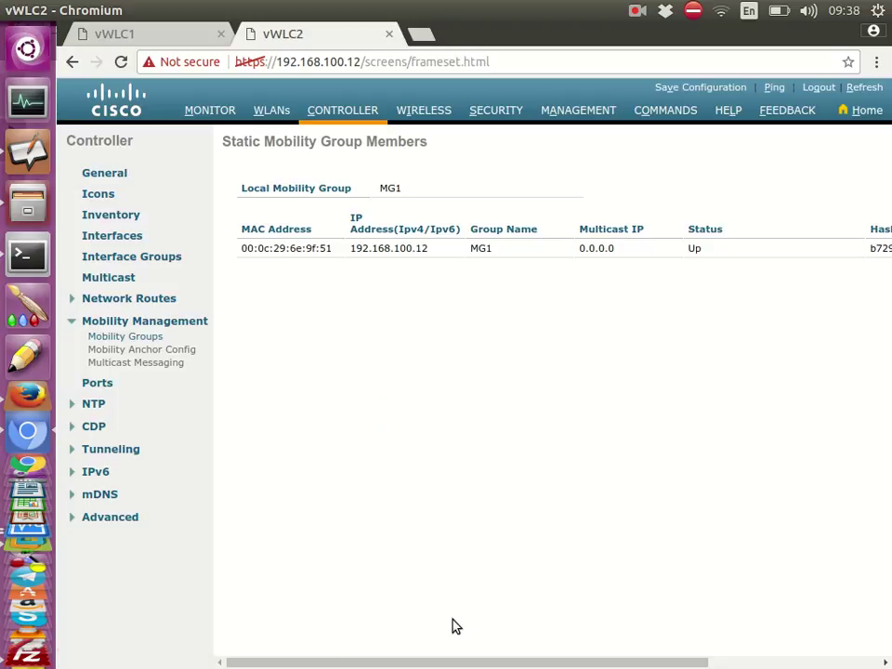
left_click(125, 33)
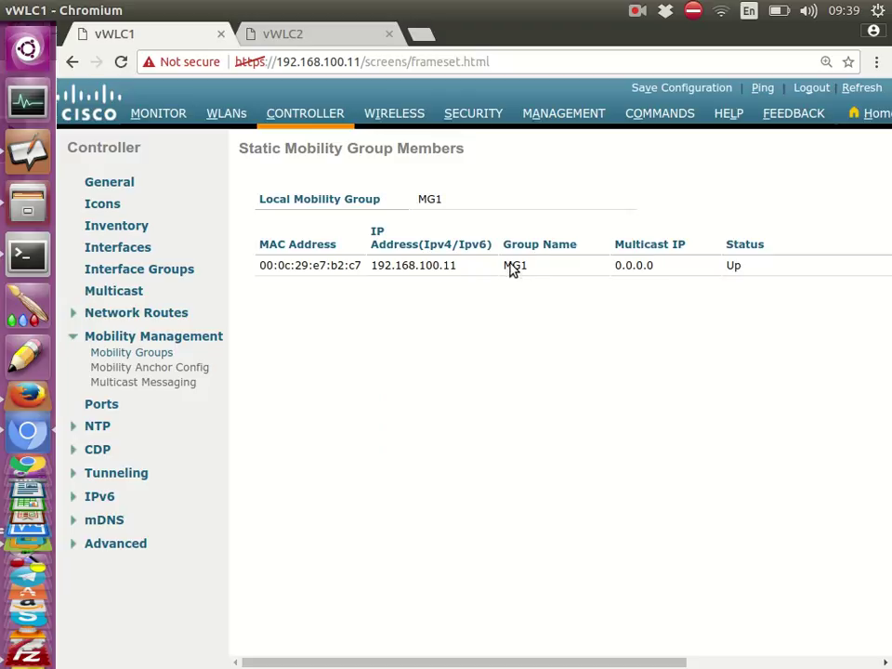
left_click(317, 34)
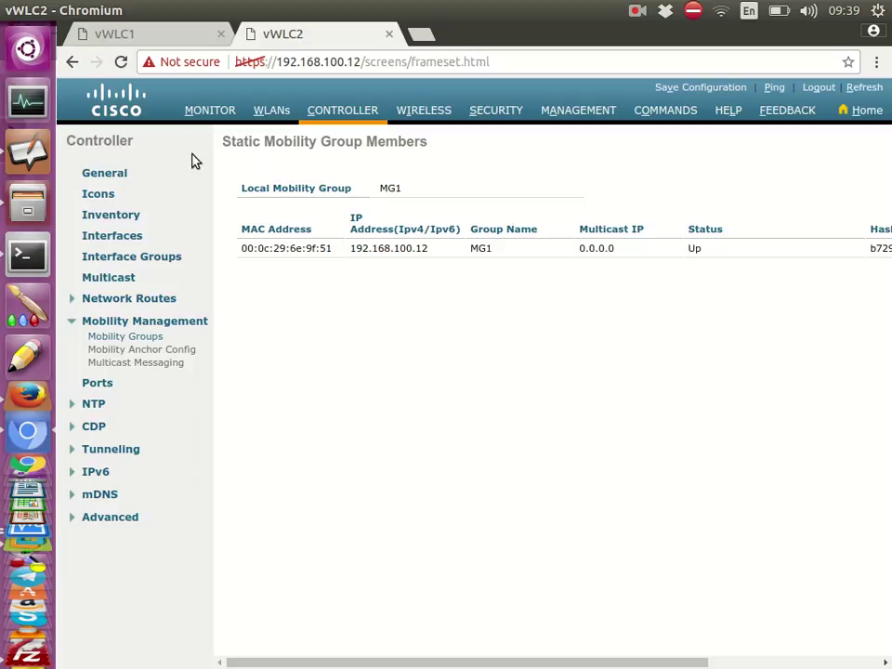
left_click(144, 41)
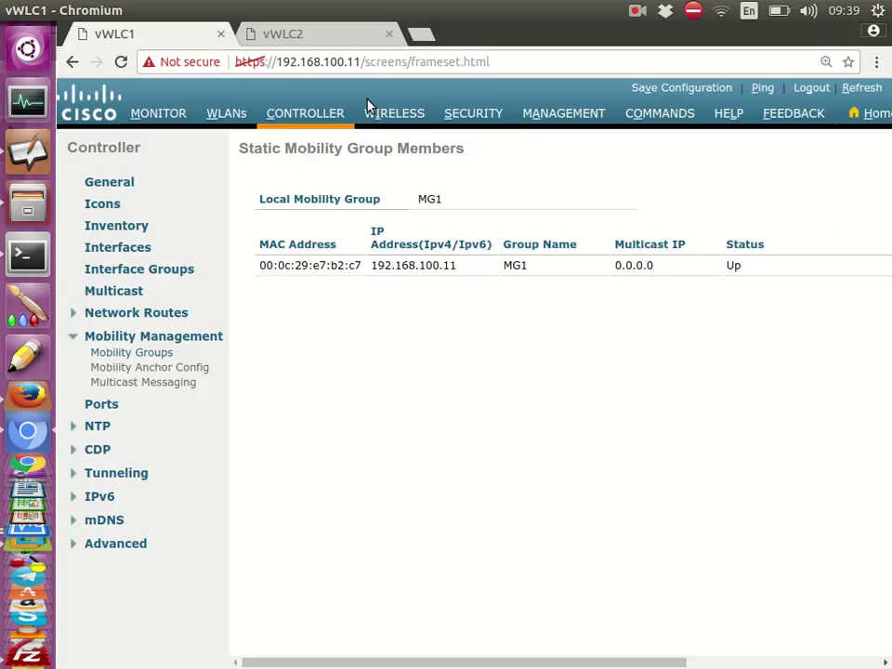
left_click(297, 39)
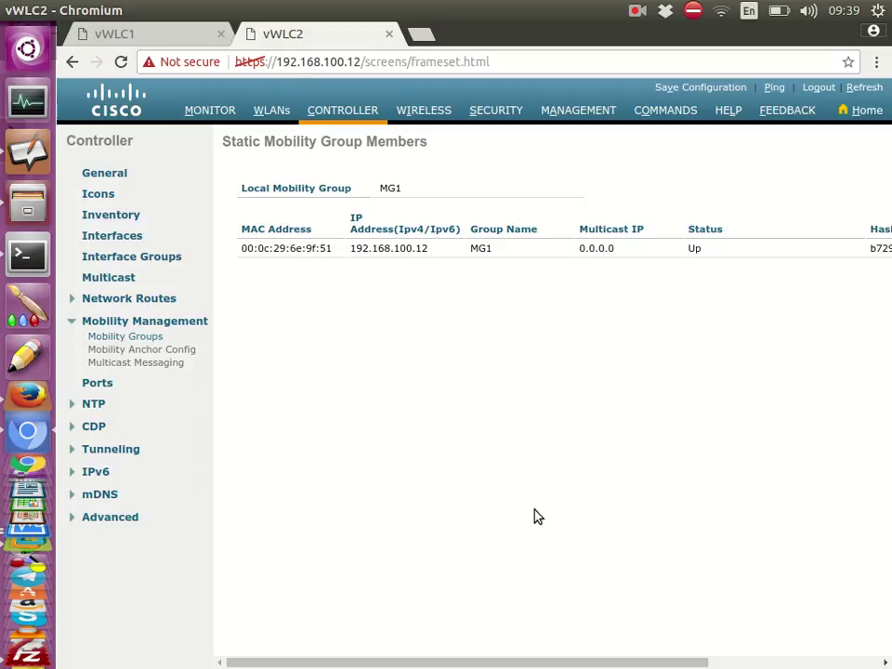
left_click_drag(533, 661, 708, 661)
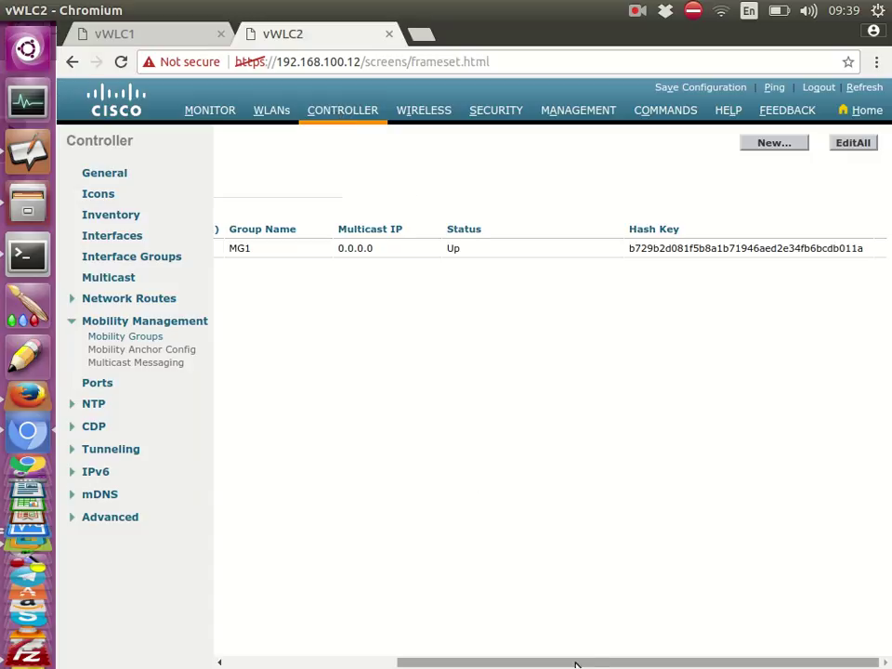
left_click_drag(577, 664, 397, 665)
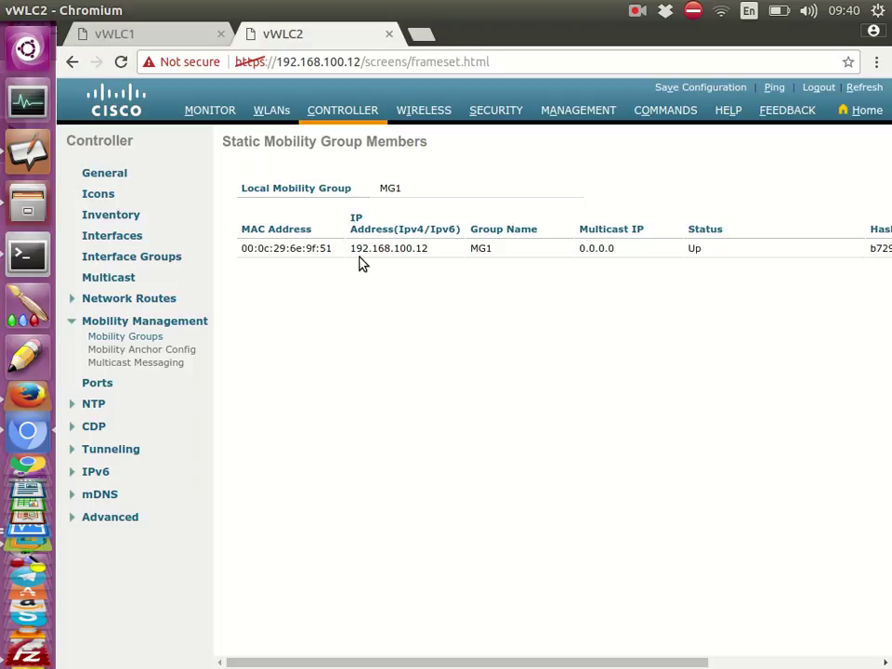
Copy vWLC2's MAC address 00:0c:29:6e:9f:51 from its member table
triple_click(313, 251)
key("ctrl+c")
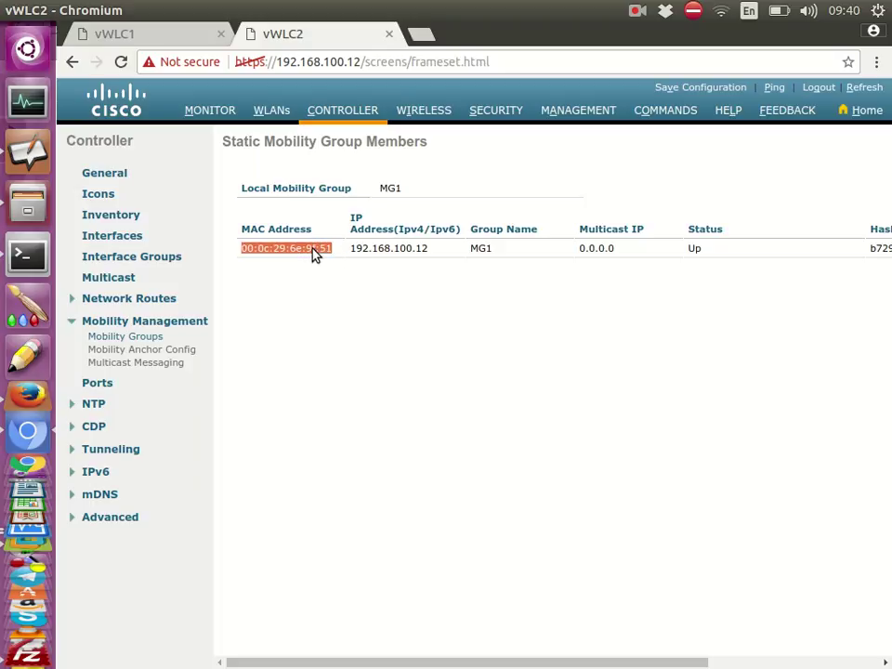
right_click(318, 251)
left_click(343, 261)
left_click(156, 41)
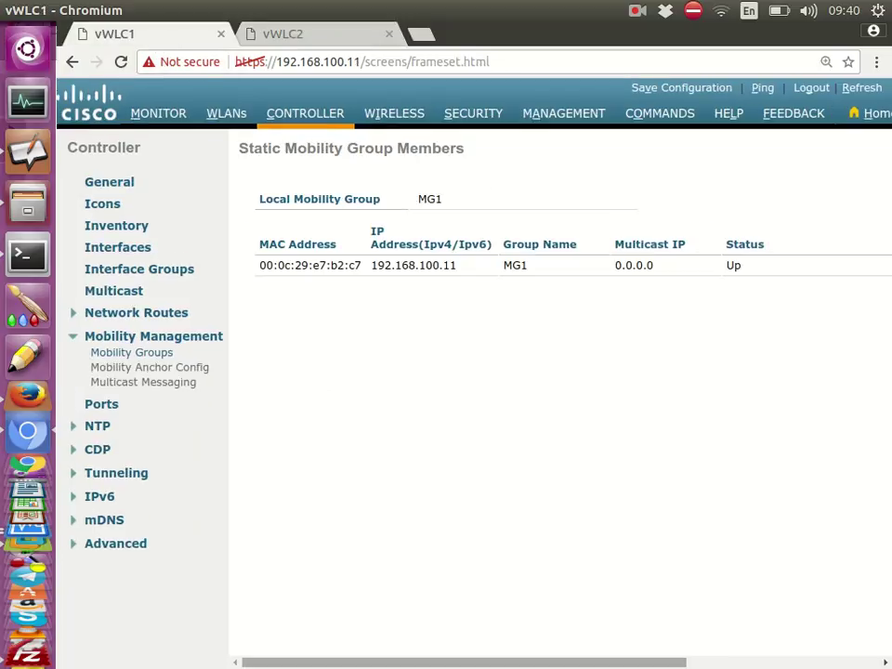
On vWLC1, create a new mobility member with IP 192.168.100.12 and vWLC2's MAC
left_click_drag(560, 662, 740, 660)
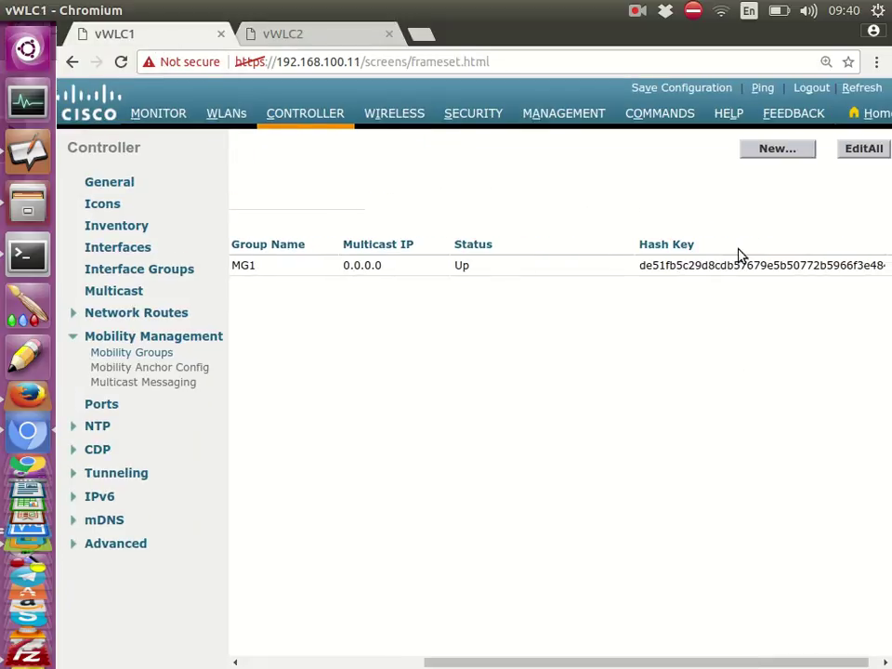
left_click(770, 151)
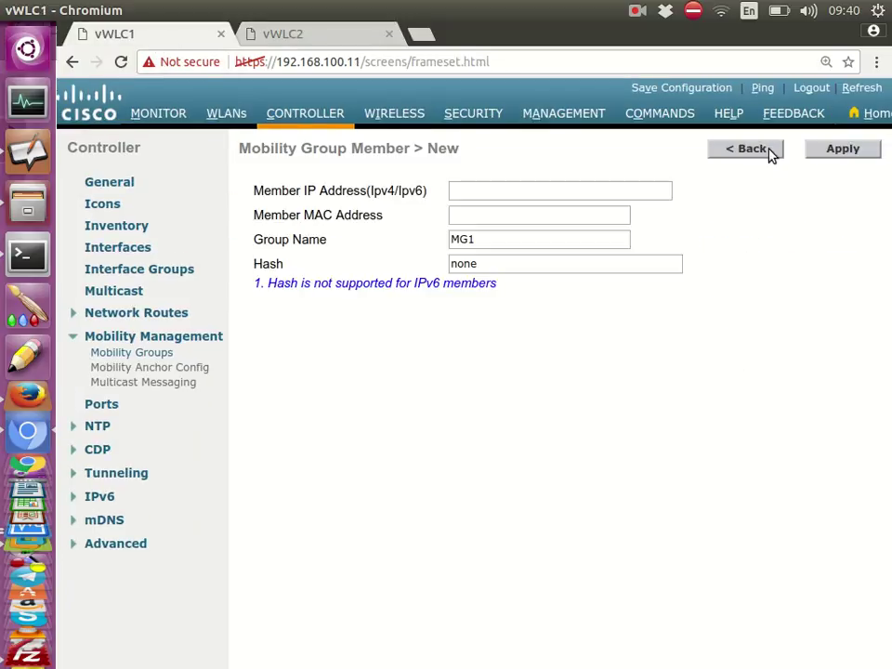
left_click(472, 191)
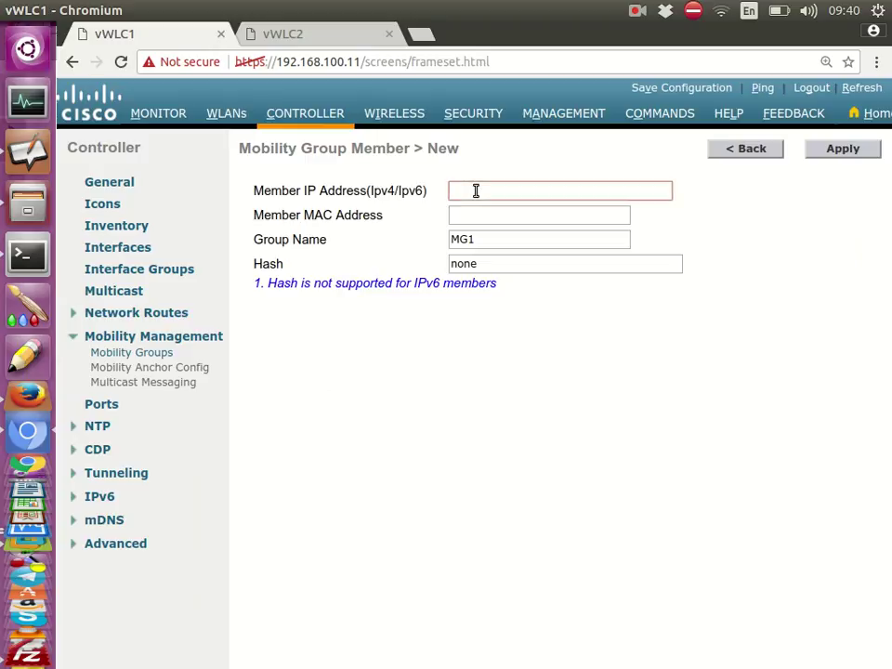
key("ctrl+v")
triple_click(499, 189)
key("ctrl+c")
key("BackSpace")
left_click(508, 218)
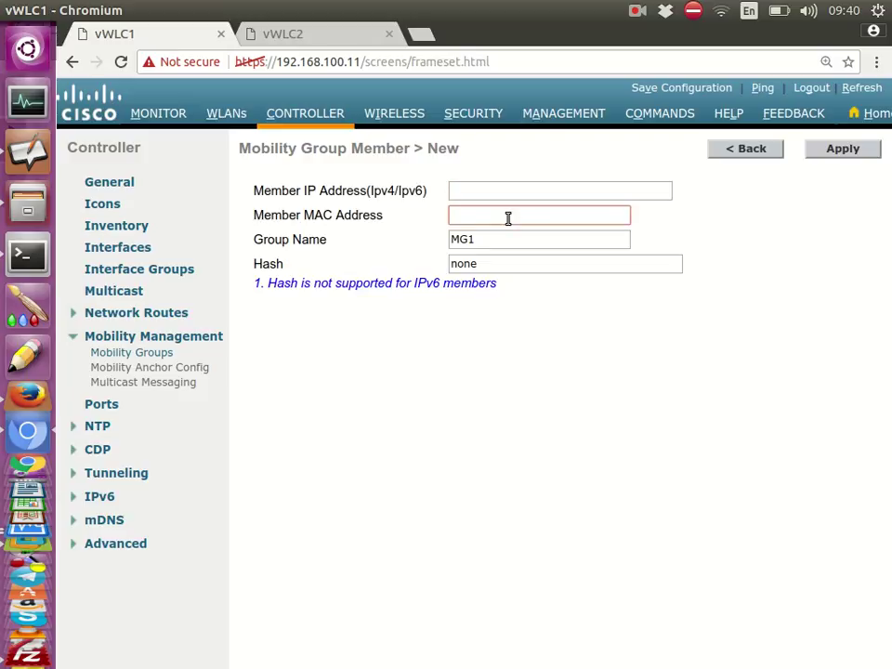
key("ctrl+v")
left_click(501, 190)
type("192.168")
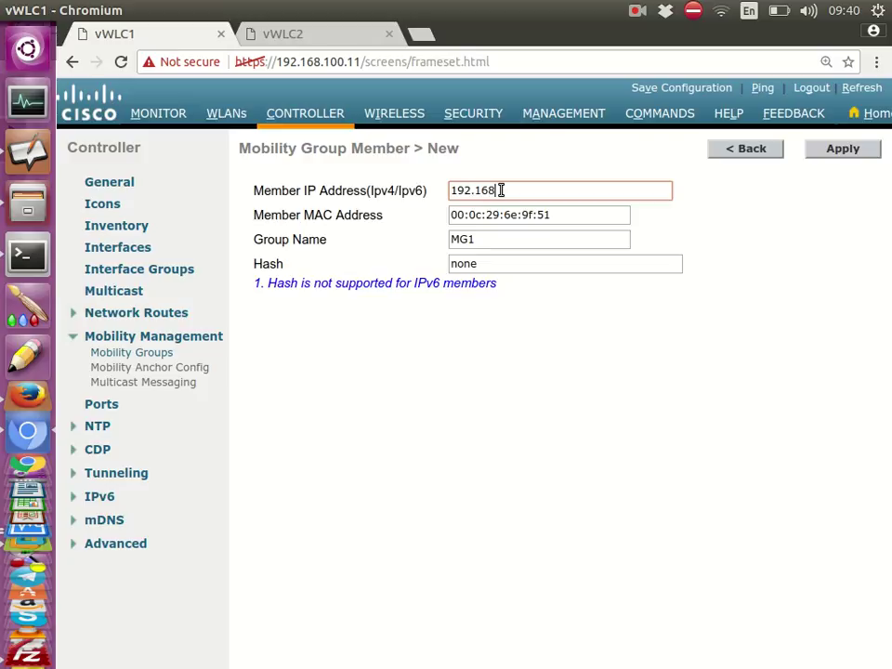
type(".")
type("100.12")
Paste vWLC2's hash key over 'none' in the Hash field and apply the member
left_click(280, 37)
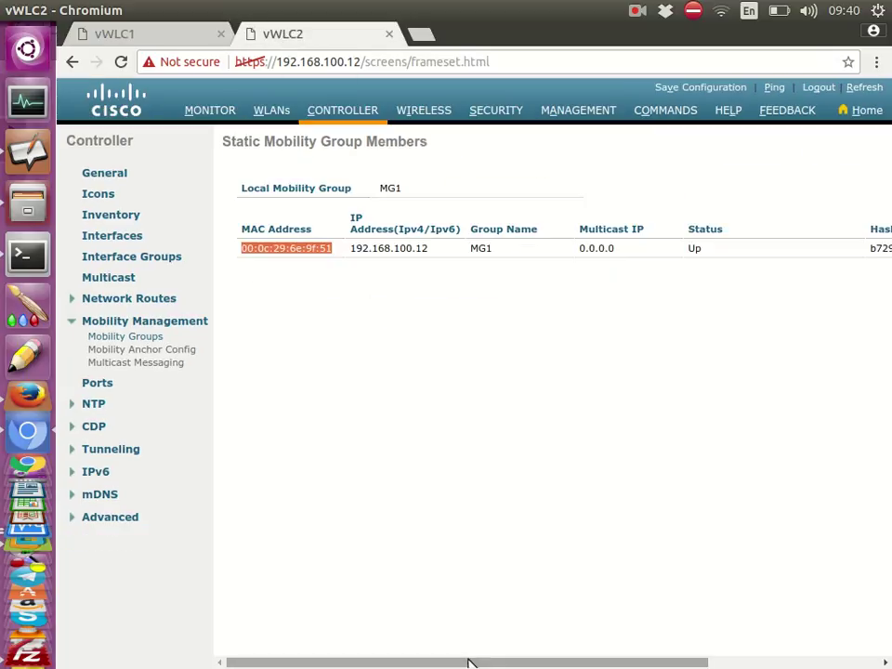
left_click_drag(468, 662, 641, 661)
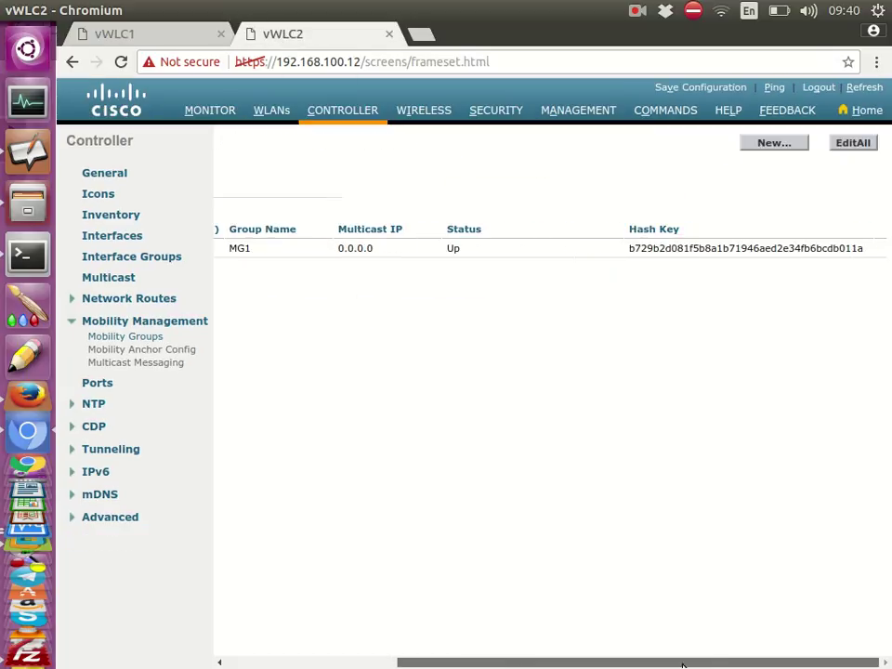
double_click(721, 251)
right_click(721, 253)
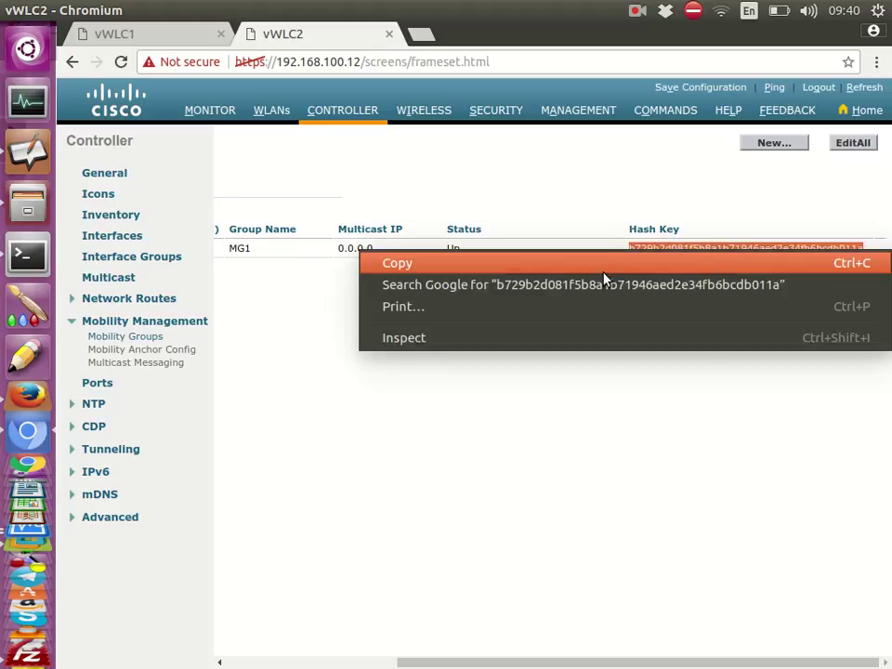
left_click(603, 269)
left_click(179, 37)
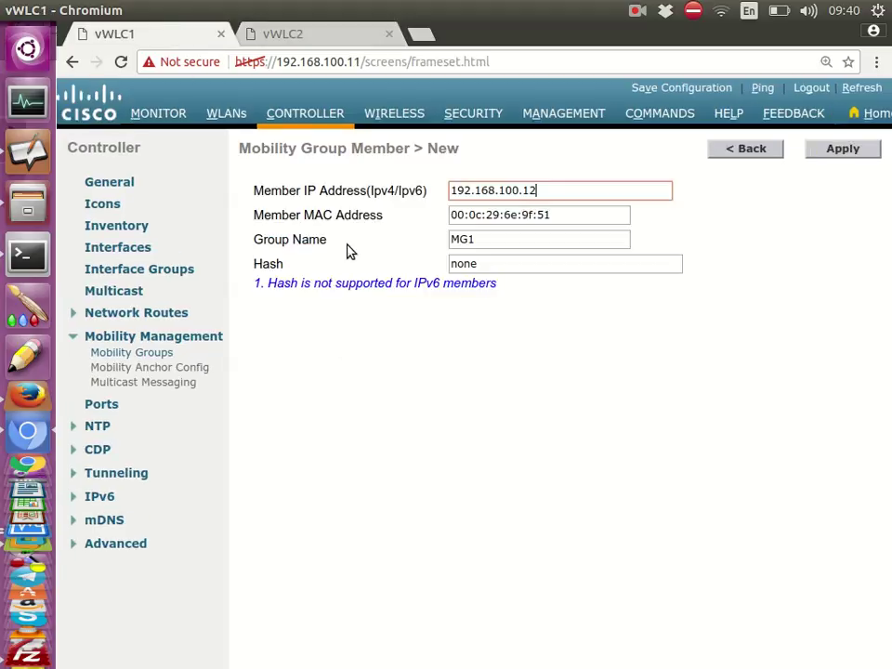
double_click(475, 263)
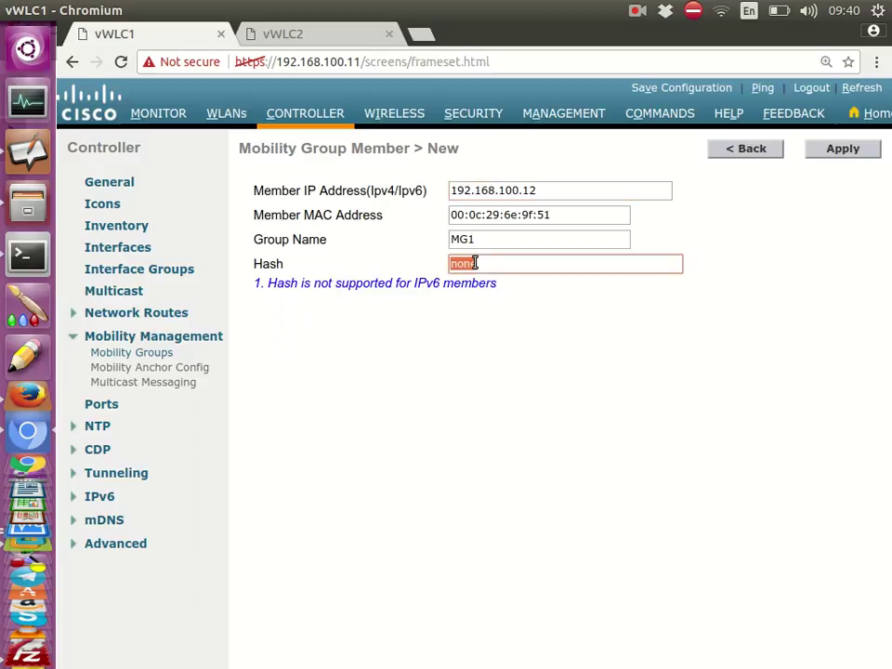
key("ctrl+v")
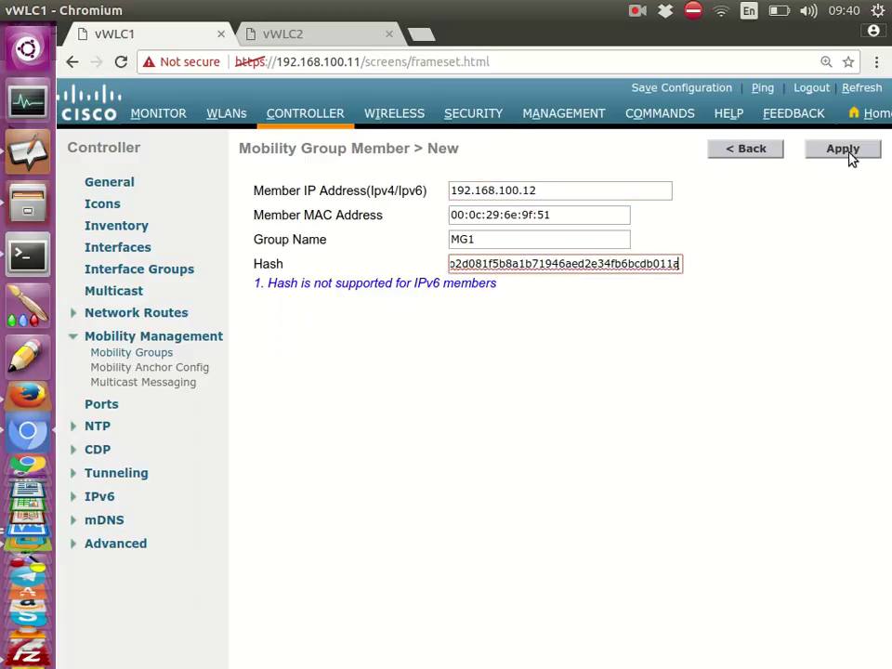
left_click(842, 150)
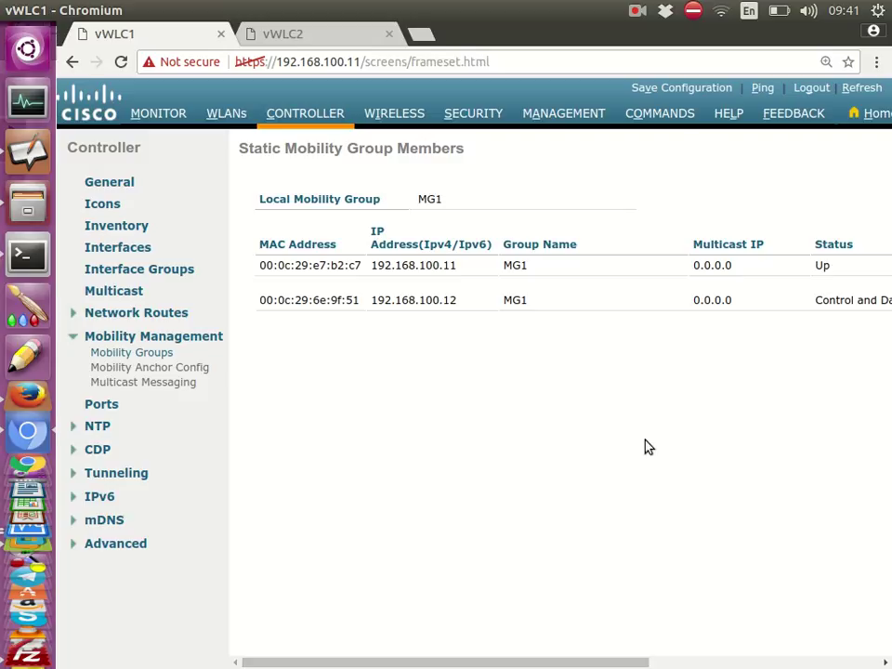
left_click_drag(604, 657, 717, 657)
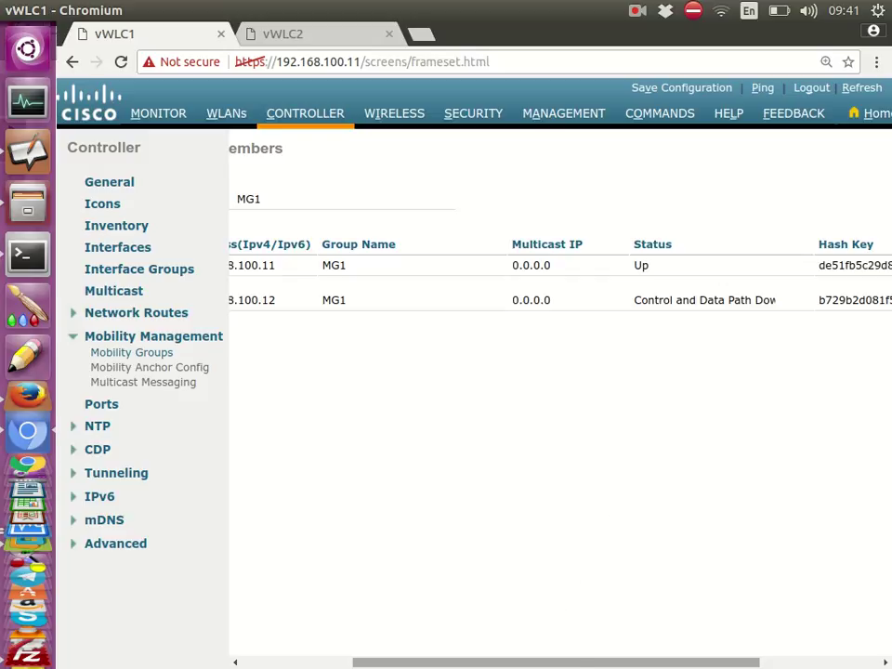
left_click_drag(621, 662, 708, 412)
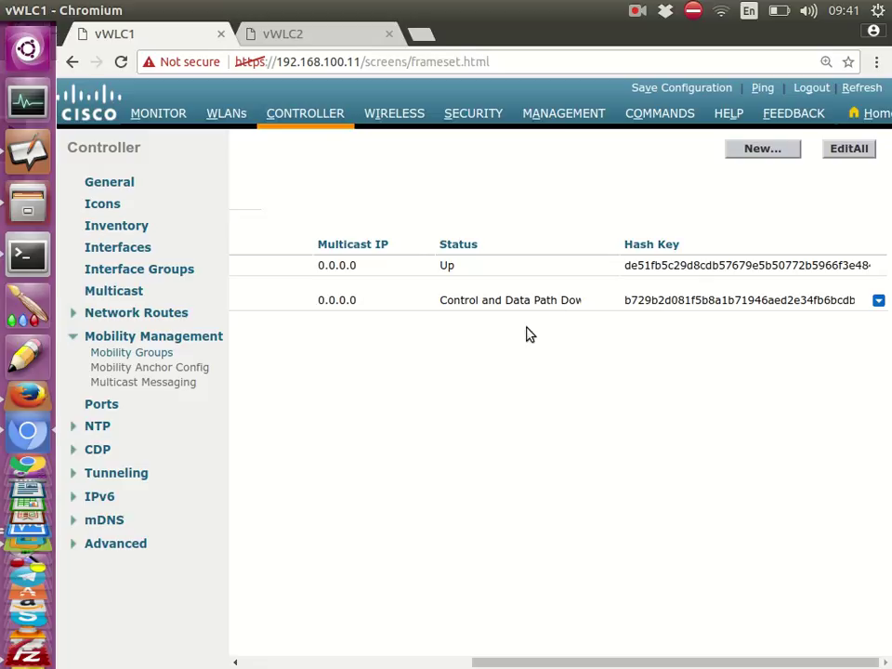
left_click_drag(552, 661, 311, 661)
Copy vWLC1's own MAC address from its mobility member table
double_click(302, 268)
triple_click(303, 269)
right_click(303, 269)
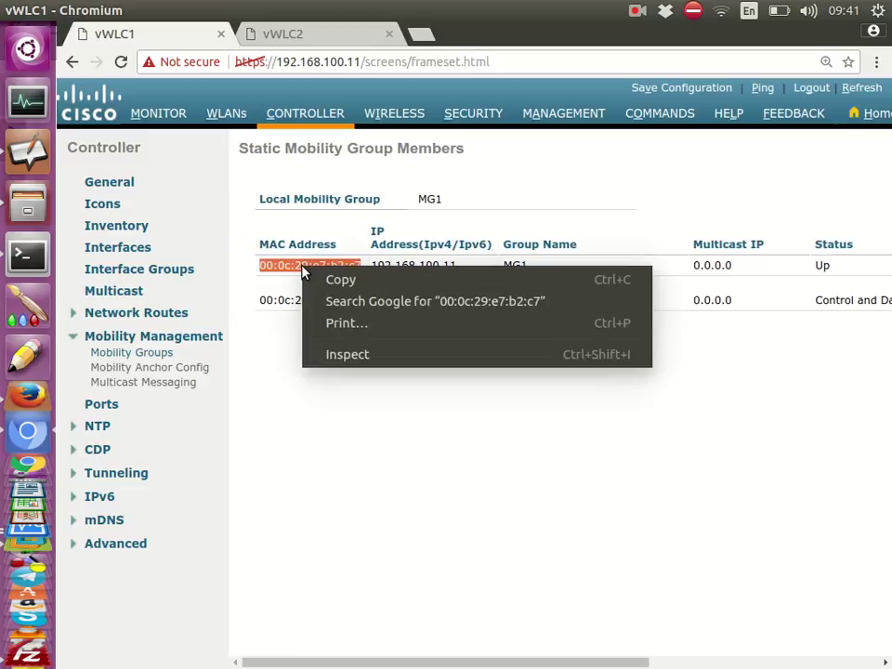
left_click(316, 279)
left_click(294, 39)
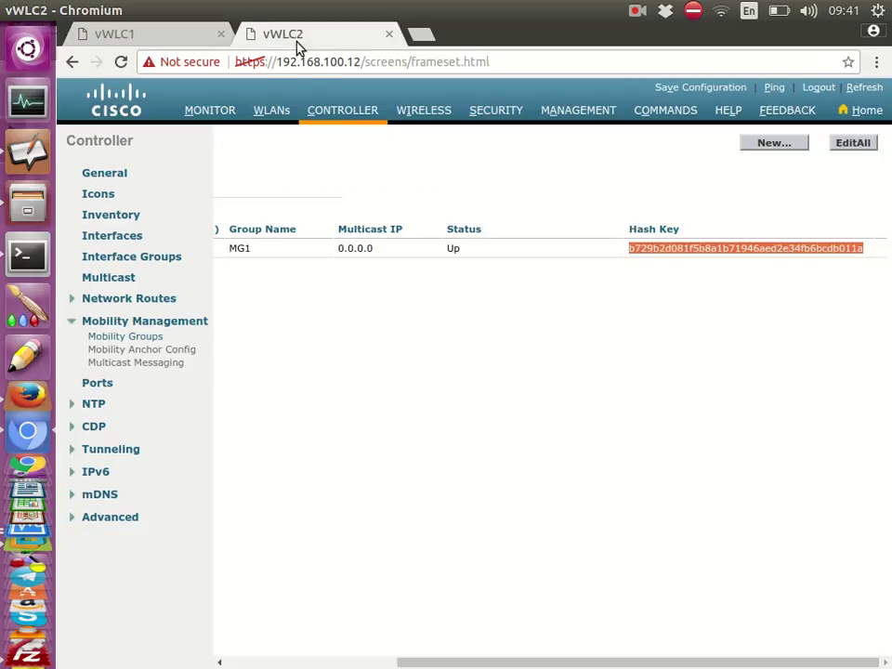
On vWLC2, create a new mobility member with IP 192.168.100.11 and vWLC1's MAC
left_click(768, 146)
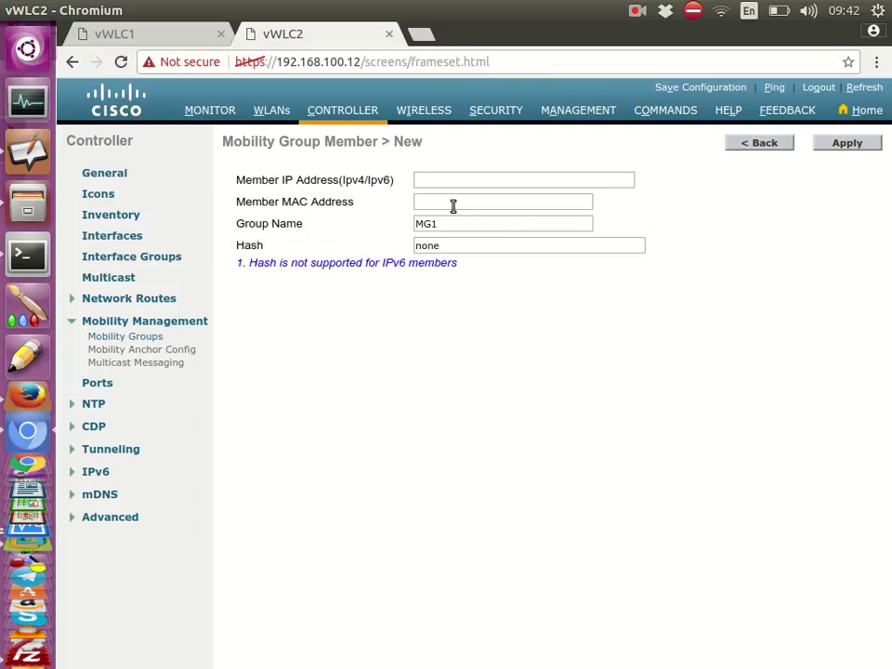
left_click(442, 201)
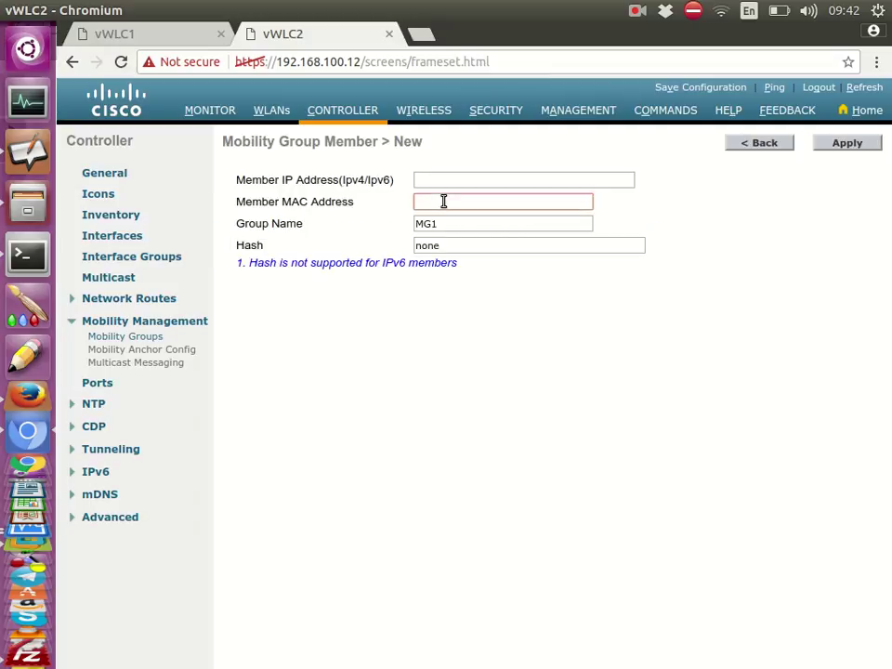
key("ctrl+v")
left_click(452, 181)
type("1")
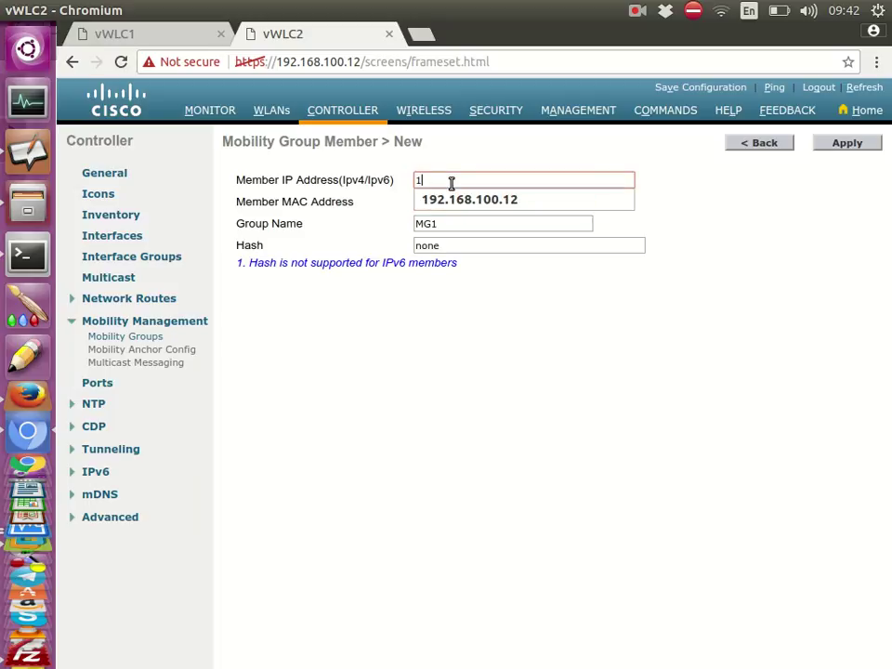
type("92.168")
left_click(477, 200)
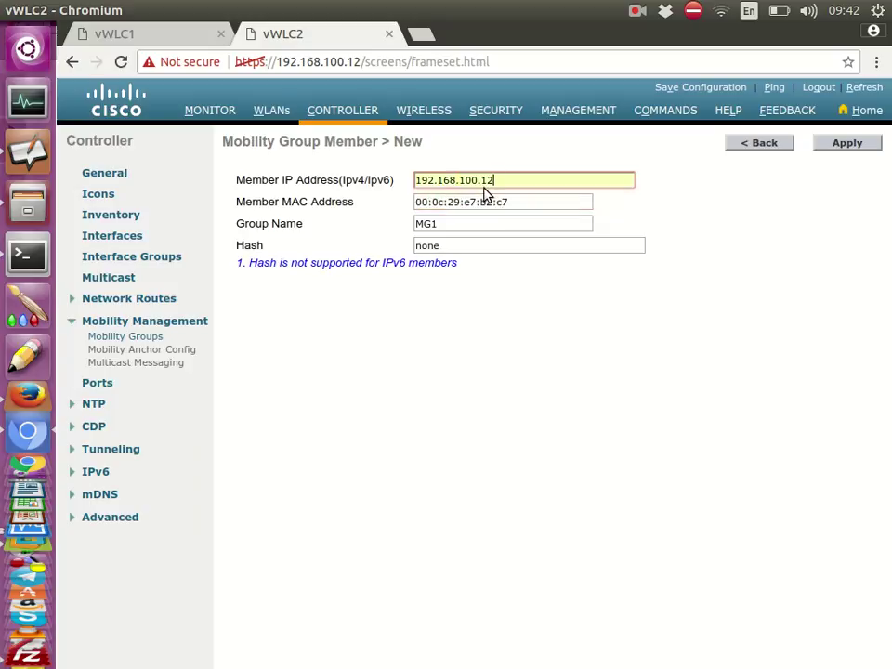
key("BackSpace")
type("1")
left_click(448, 243)
Paste vWLC1's hash key over 'none' in the Hash field and apply the member
left_click(144, 28)
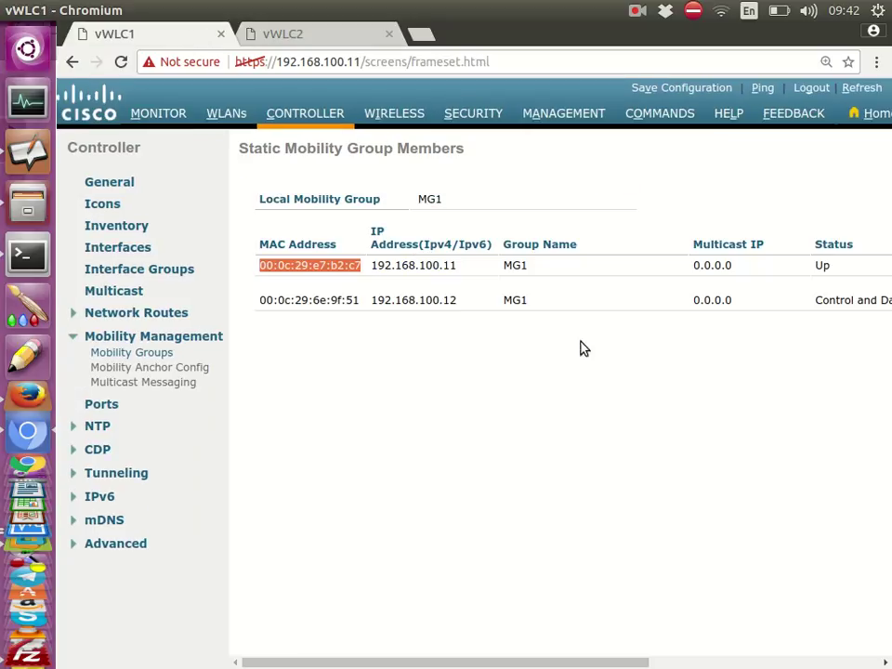
left_click_drag(516, 662, 807, 657)
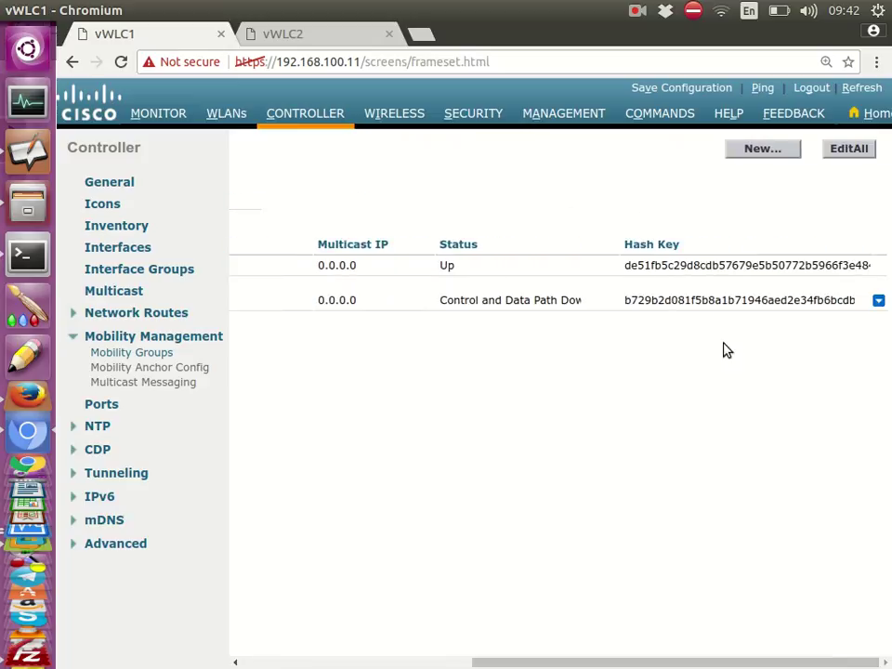
double_click(725, 267)
right_click(725, 267)
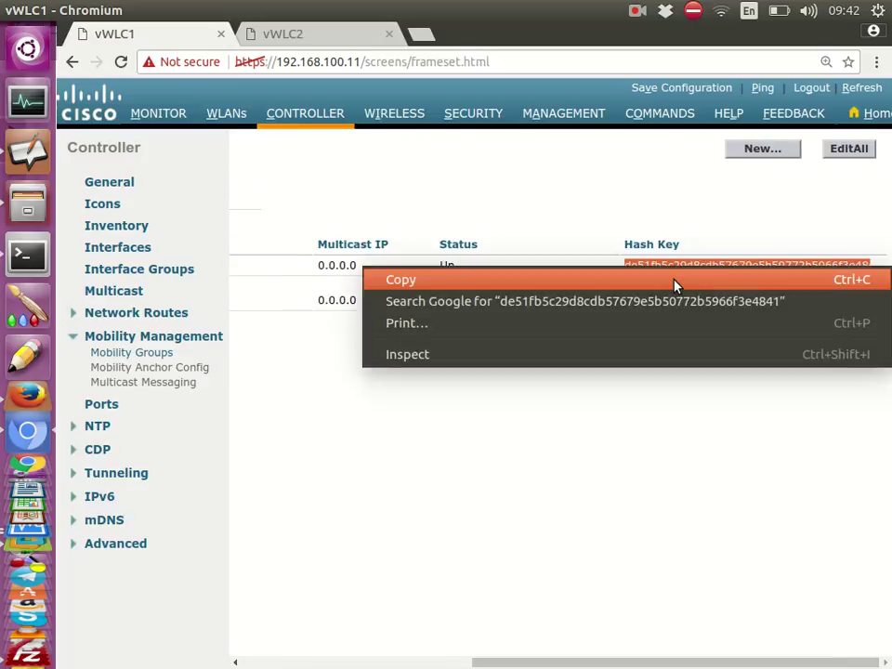
left_click(673, 281)
left_click(312, 37)
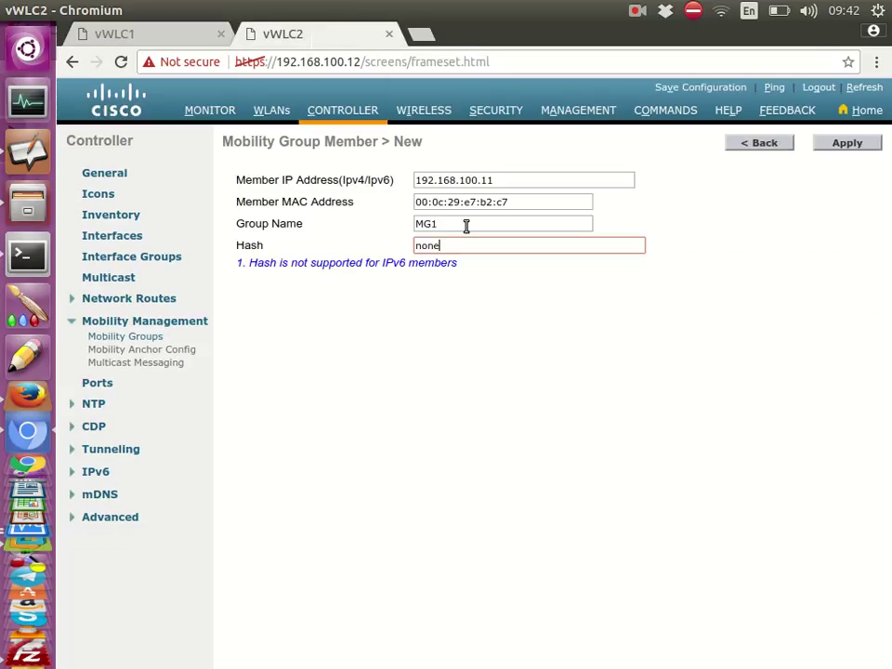
double_click(463, 245)
key("ctrl+v")
left_click(841, 145)
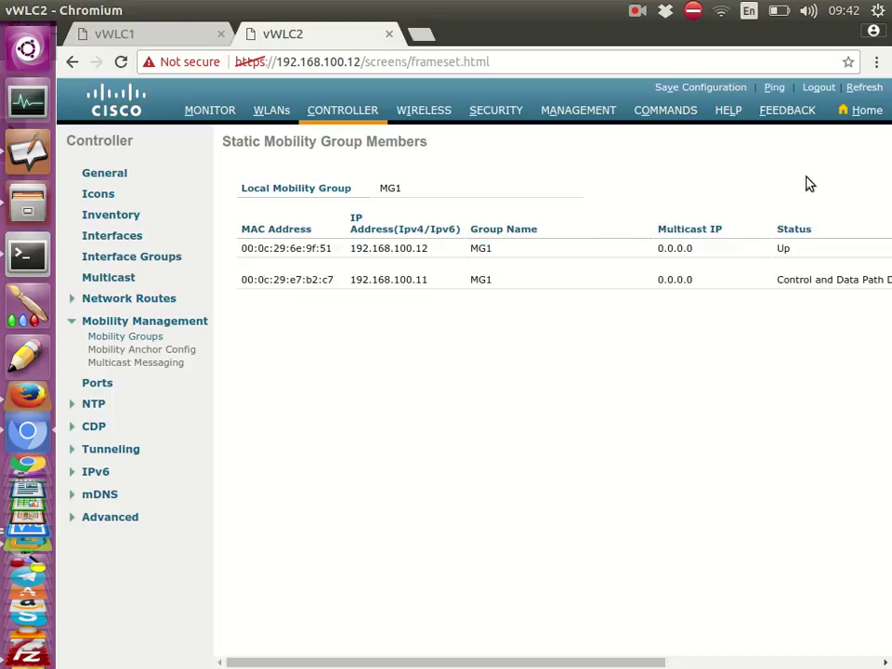
Reload vWLC1 and reopen its Mobility Groups static member list
left_click_drag(537, 663, 749, 663)
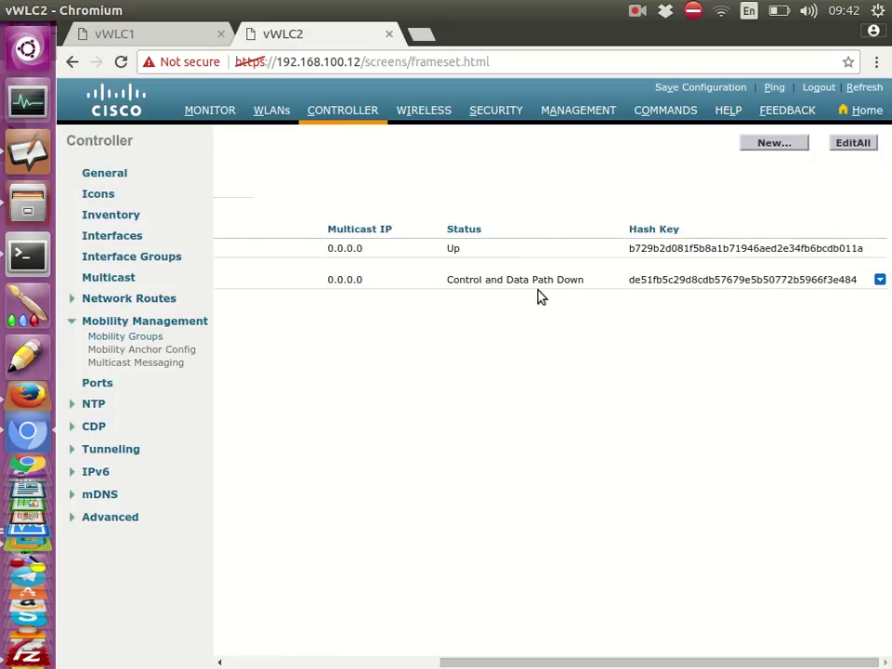
left_click(139, 35)
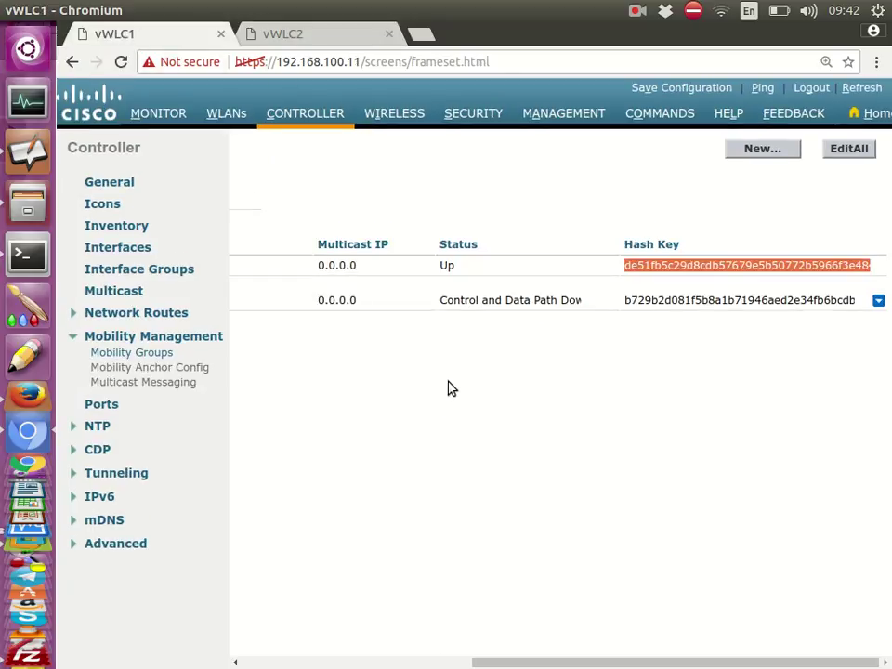
key("F5")
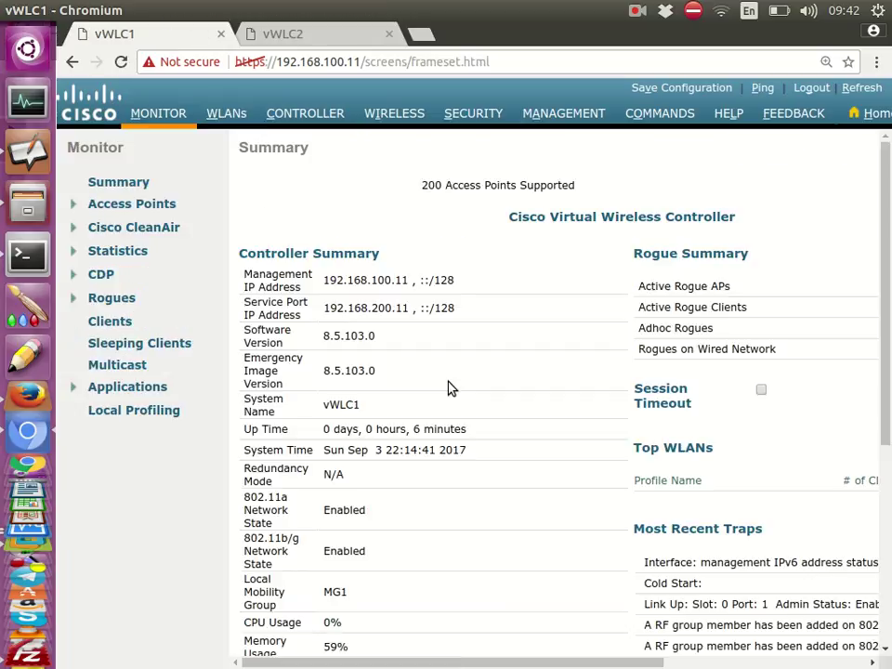
left_click(331, 117)
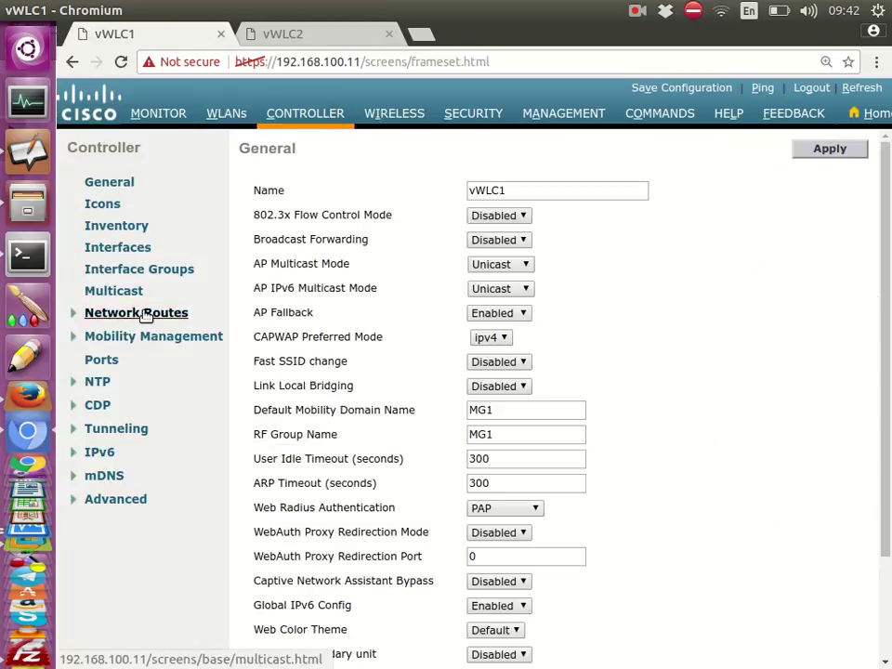
left_click(133, 338)
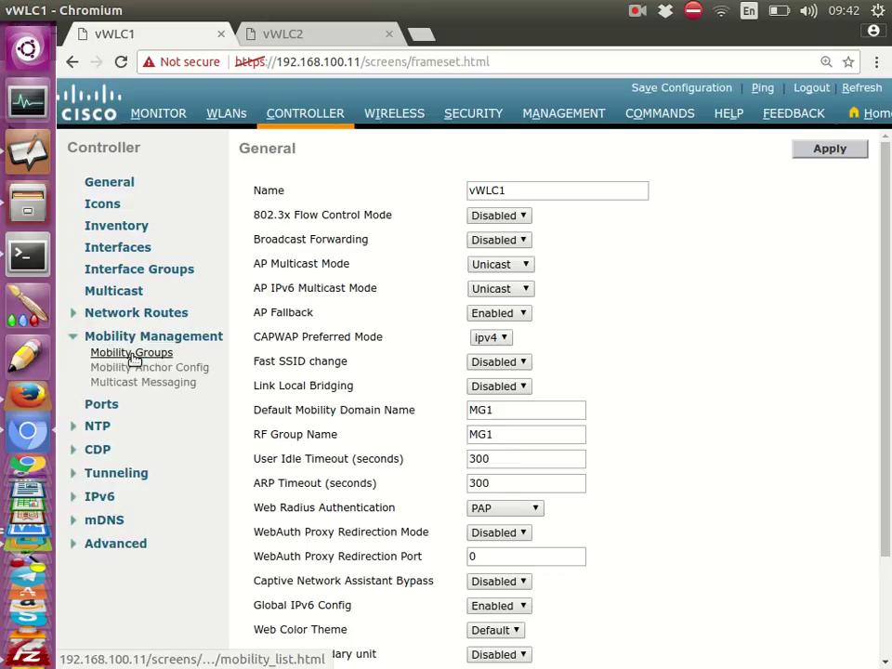
left_click(131, 359)
scroll(493, 644, "right", 6)
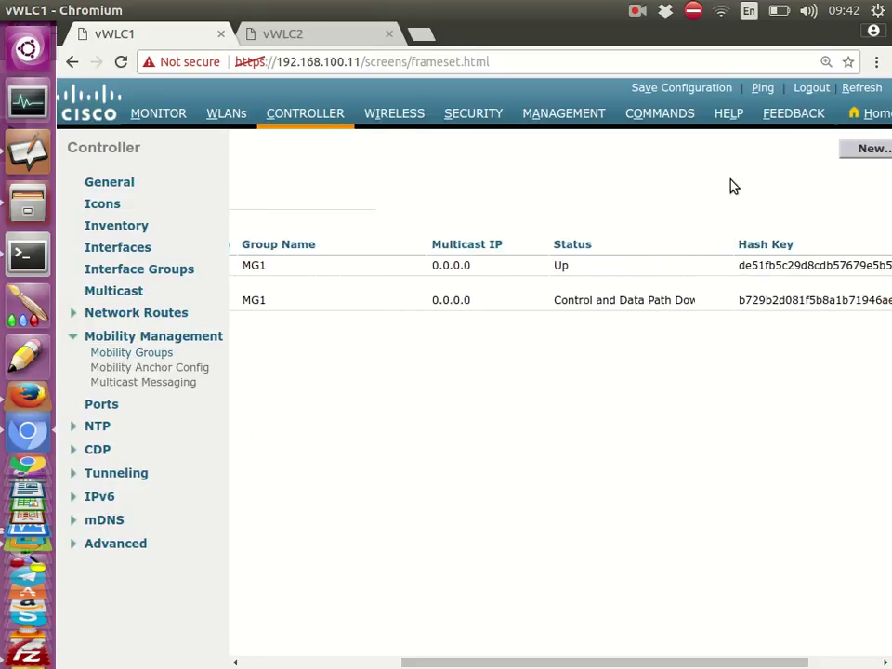
left_click(761, 89)
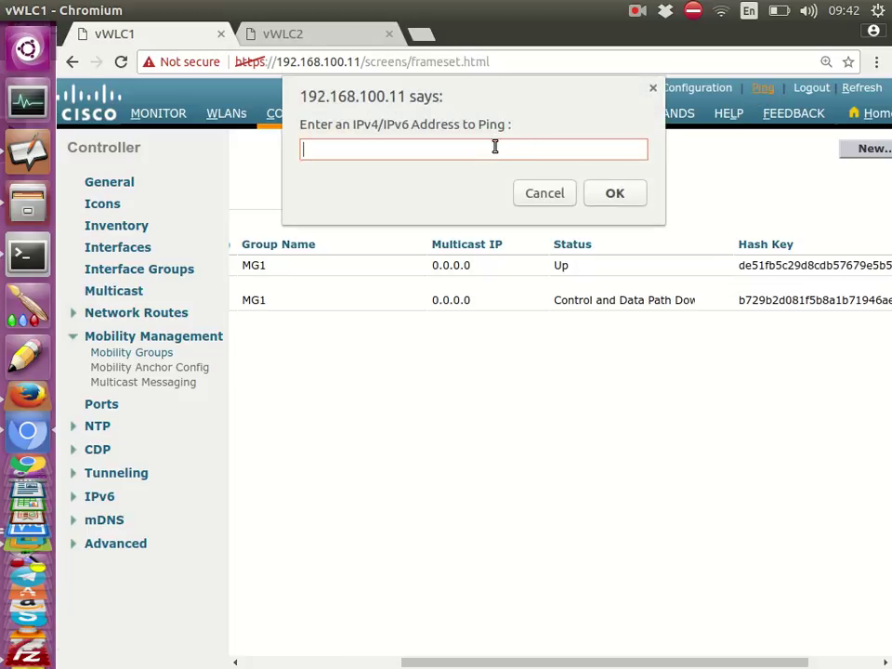
type("192.168.100.12")
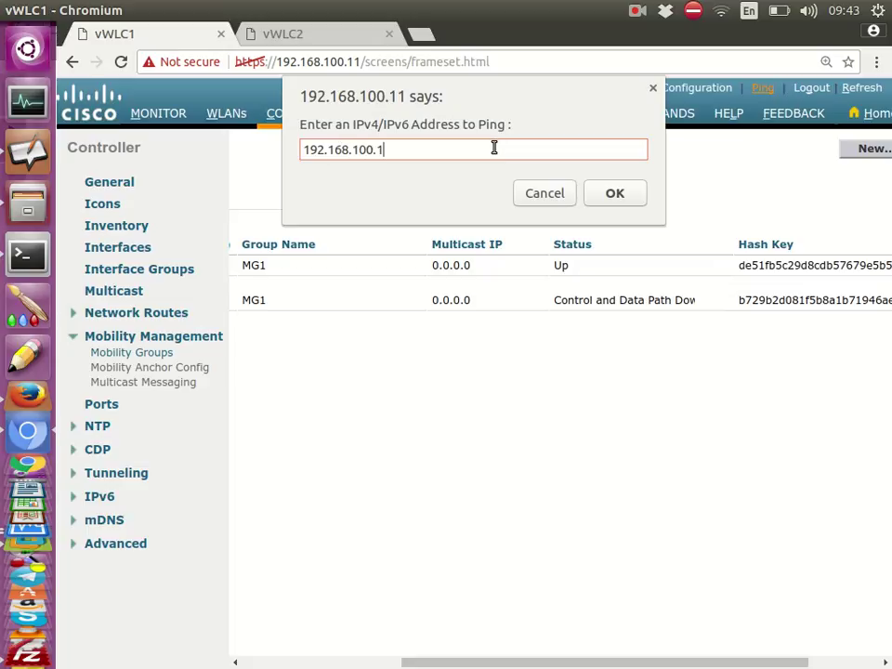
left_click(604, 199)
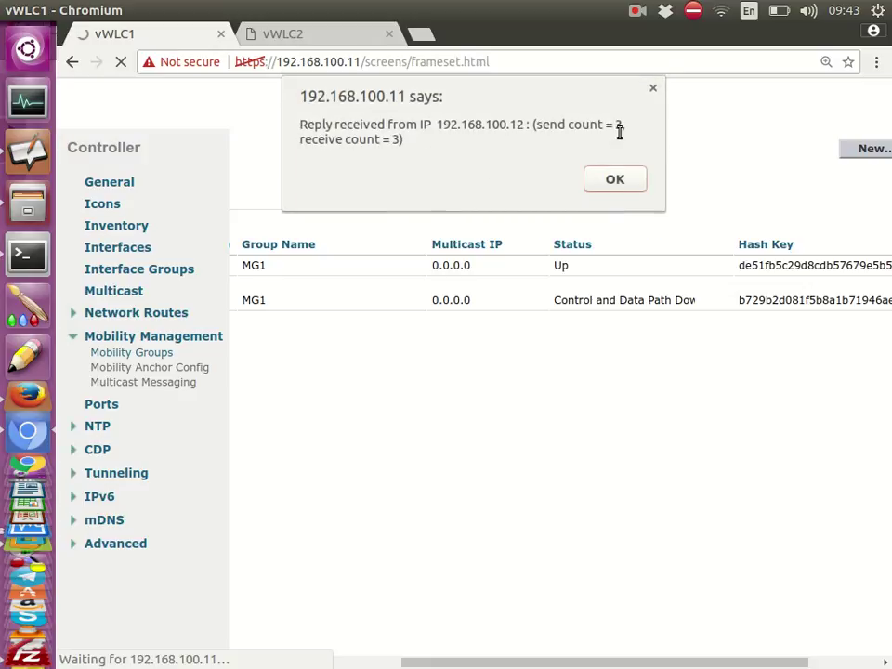
left_click_drag(627, 126, 536, 130)
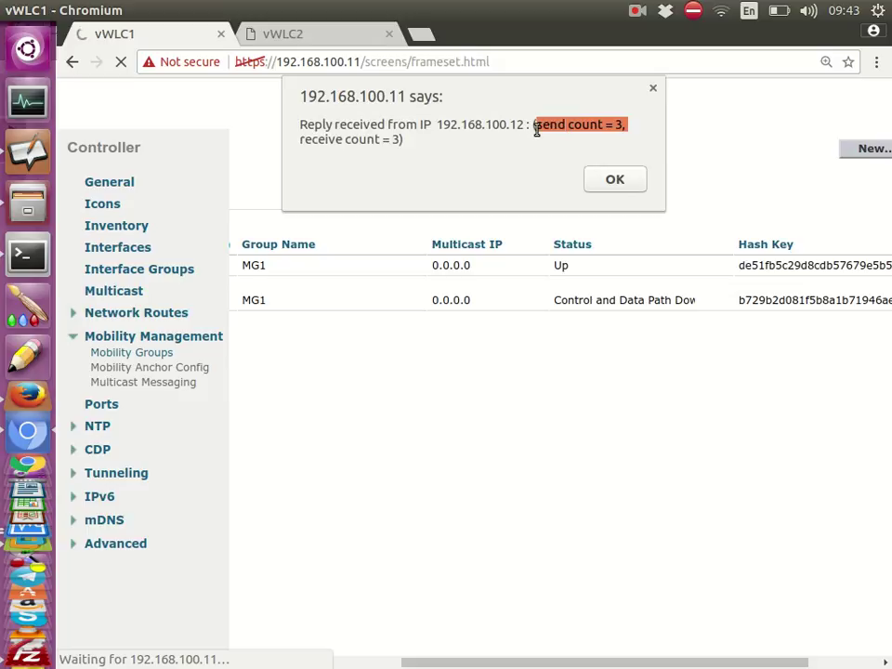
left_click(388, 139)
left_click_drag(403, 140, 343, 139)
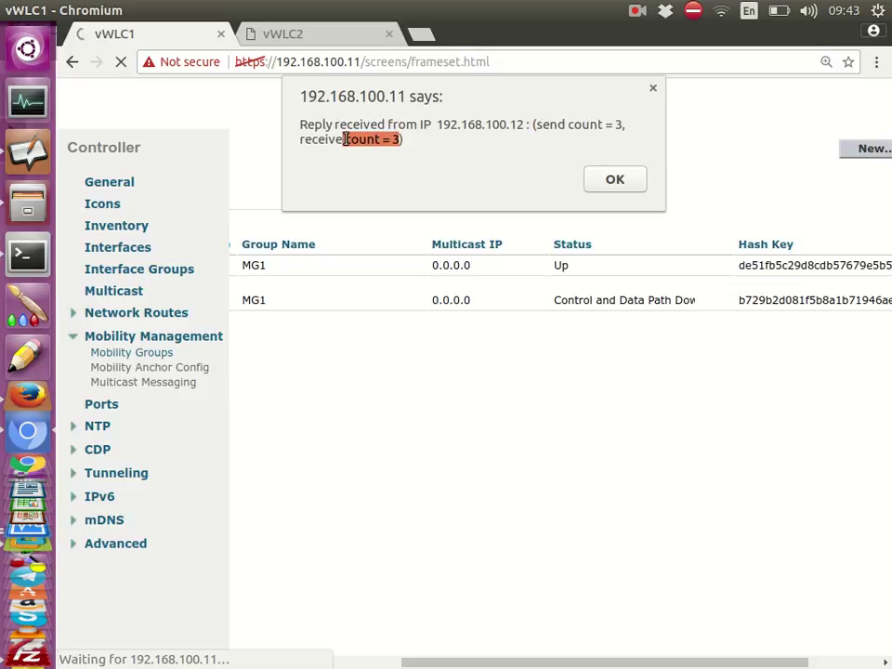
left_click(625, 187)
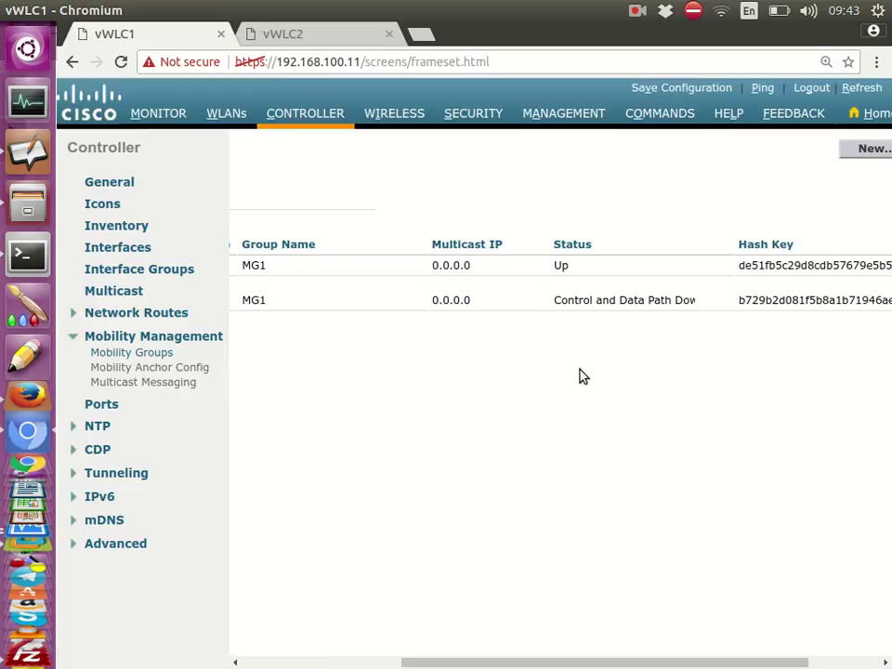
Refresh vWLC1's member list twice to update 192.168.100.12's status, then go to vWLC2
left_click(852, 88)
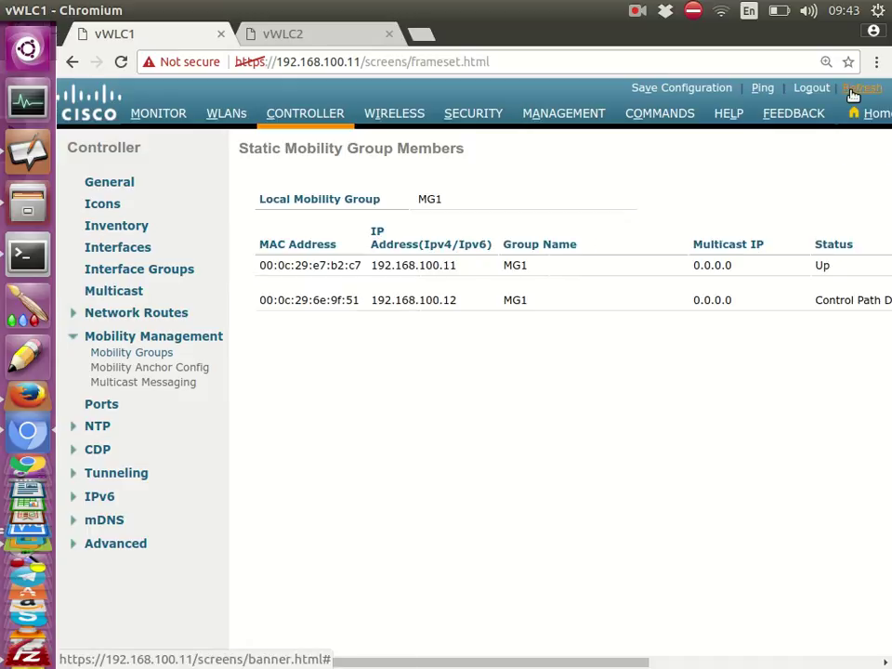
left_click_drag(594, 662, 741, 659)
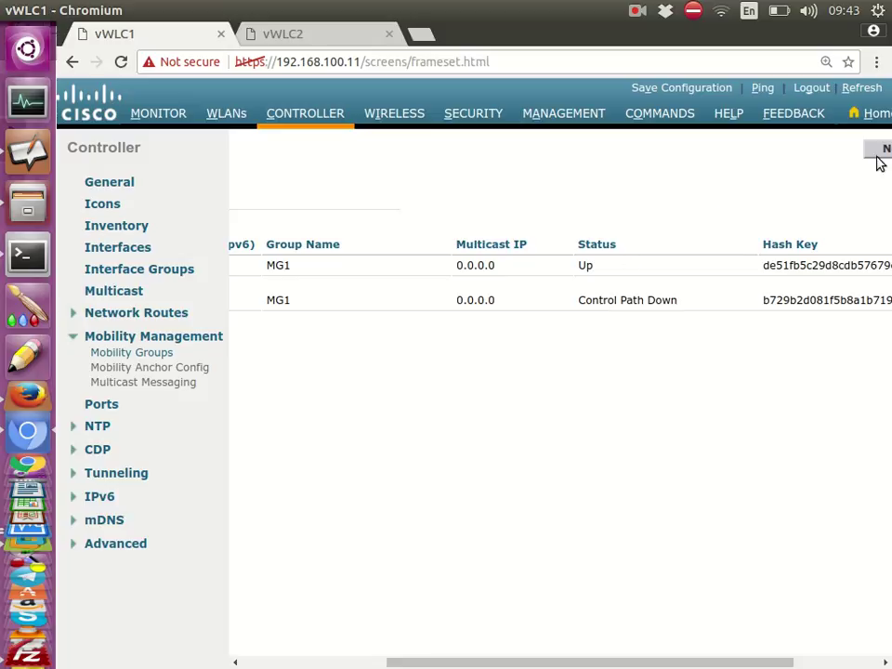
left_click(862, 89)
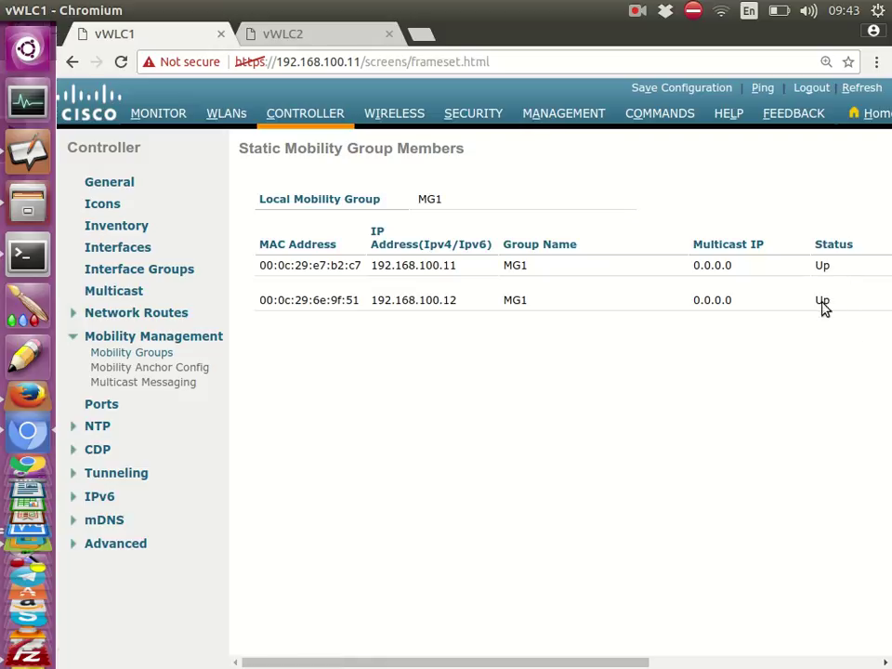
left_click_drag(576, 658, 784, 660)
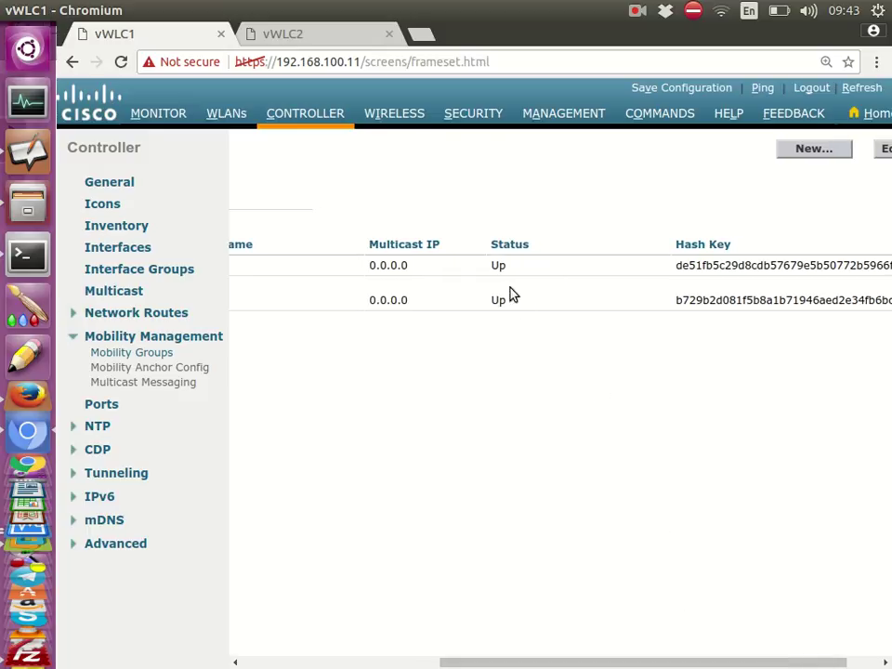
left_click(327, 38)
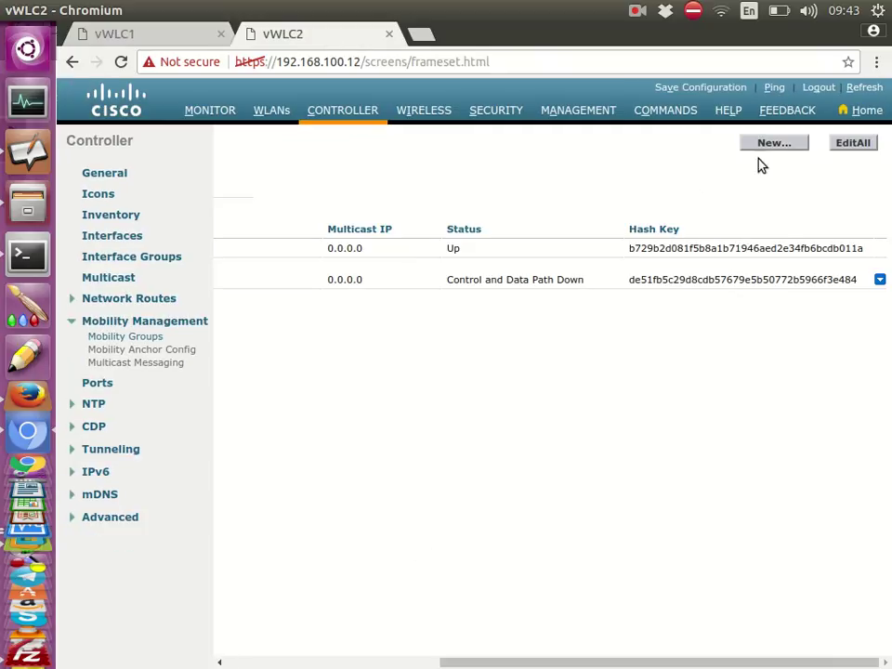
Refresh vWLC2's member list to confirm 192.168.100.11 shows Up
left_click(862, 90)
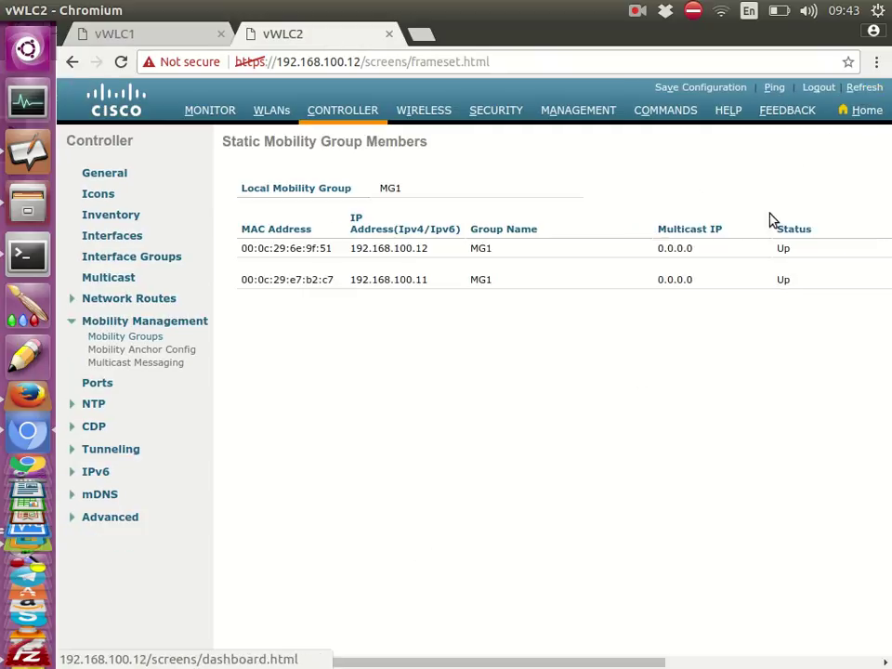
scroll(455, 641, "right", 1)
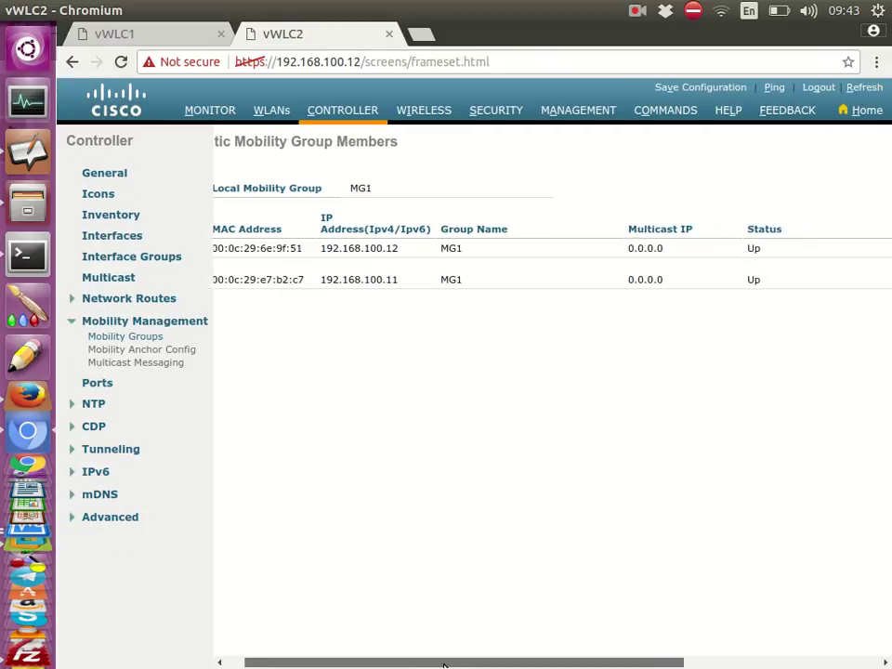